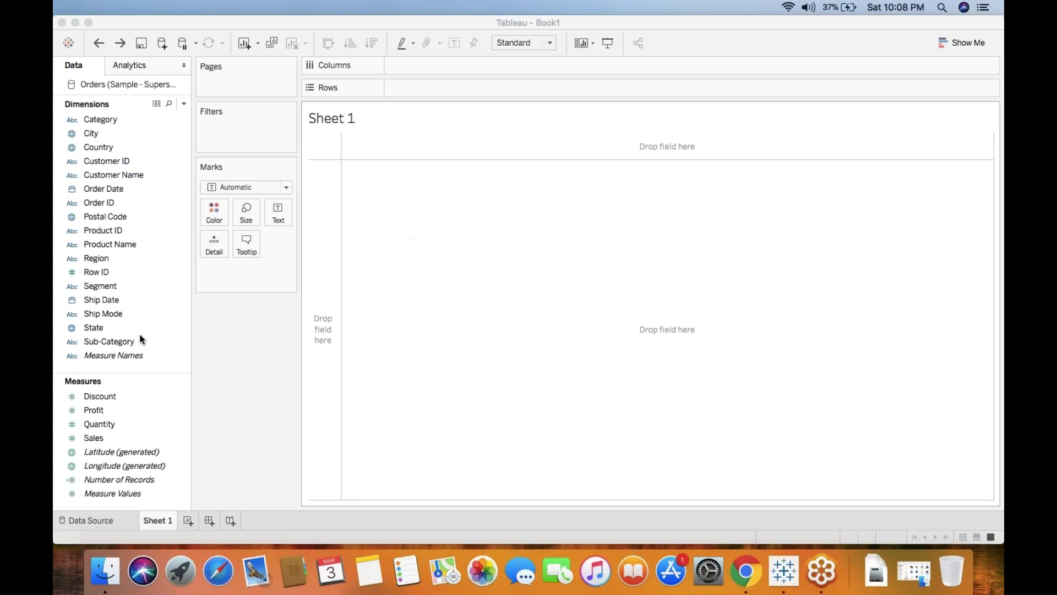
Double-click State to plot the states on a map using generated Latitude and Longitude.
{"action": "double_click", "coordinate": [87, 328]}
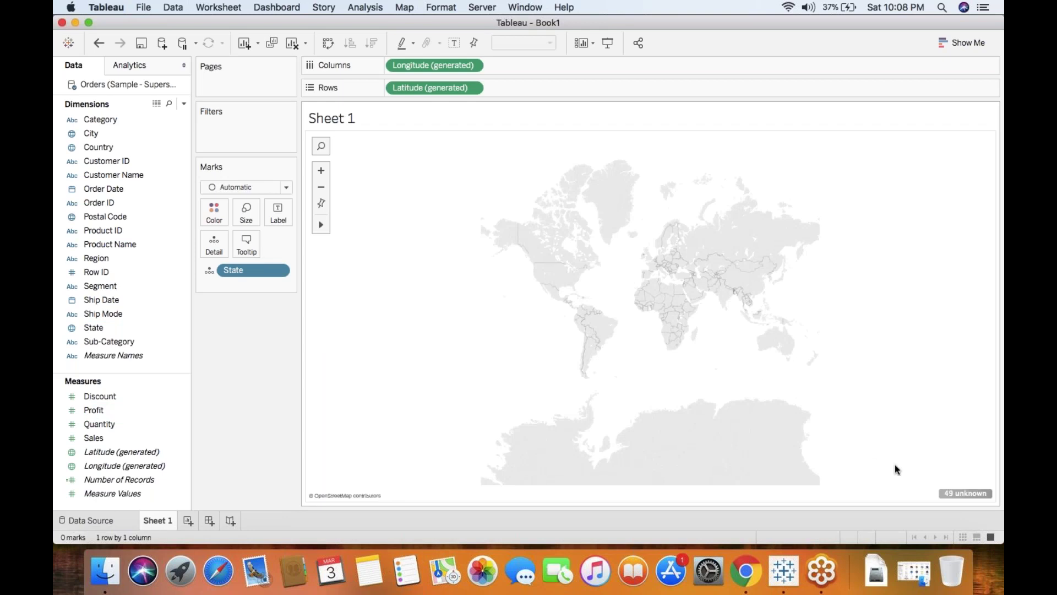
Fix the 49 unknown state locations by setting their Country/Region to United States.
{"action": "left_click", "coordinate": [954, 493]}
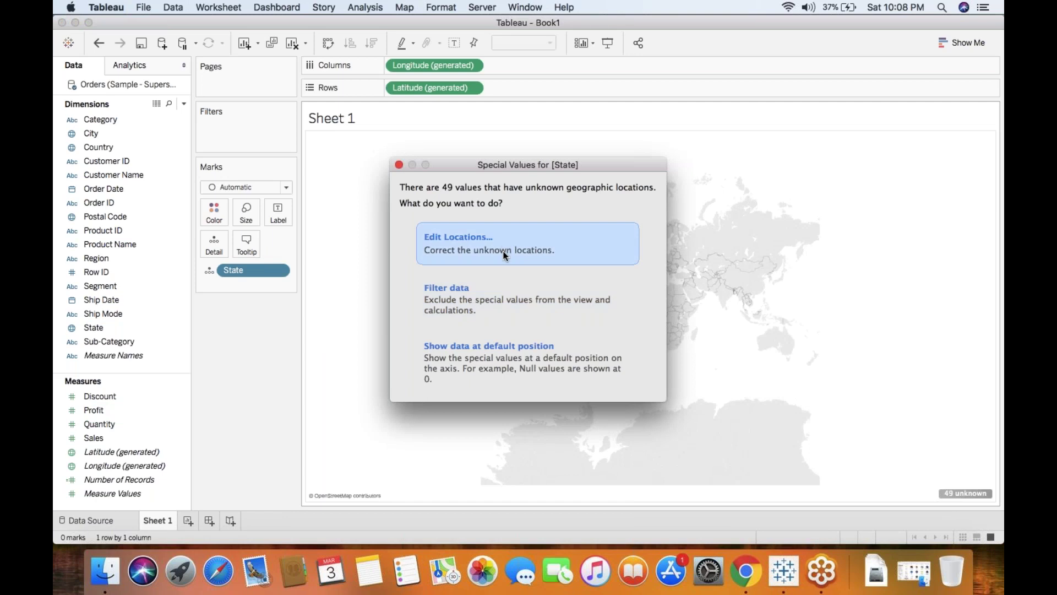
{"action": "left_click", "coordinate": [460, 250]}
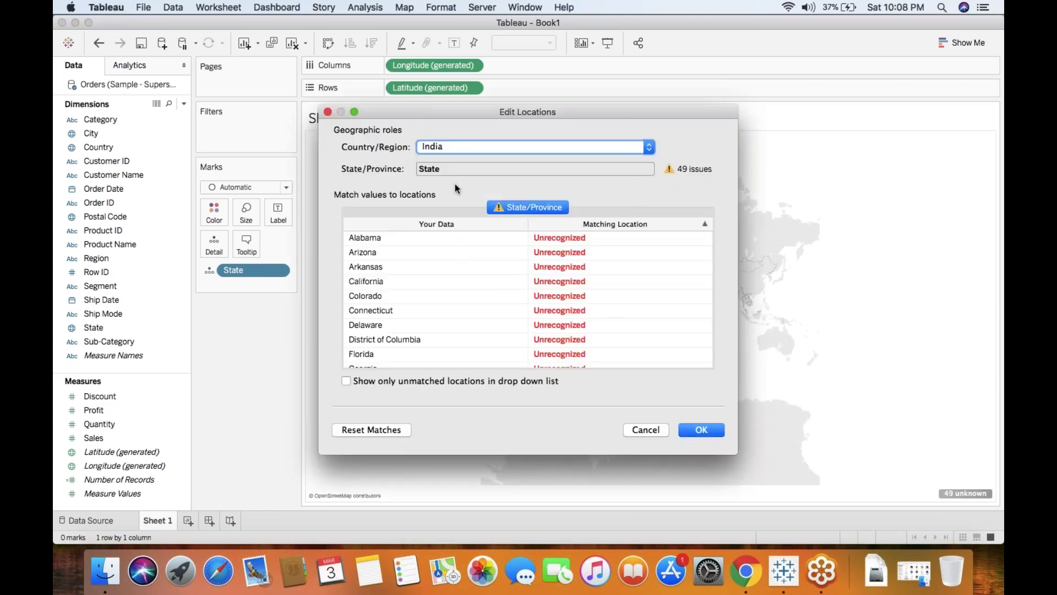
{"action": "left_click", "coordinate": [481, 147]}
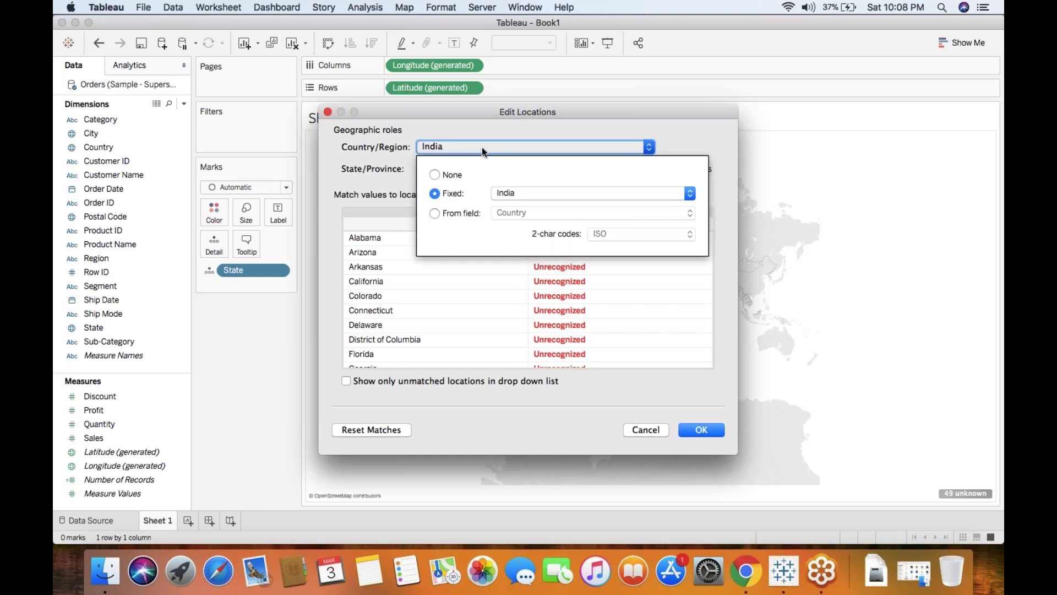
{"action": "left_click", "coordinate": [534, 192]}
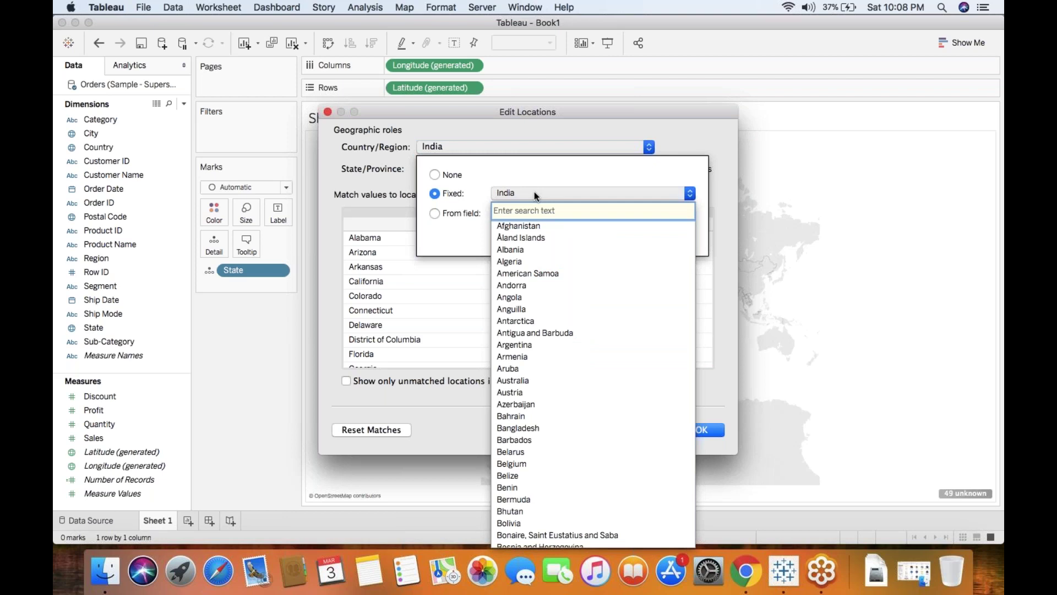
{"action": "type", "text": "un"}
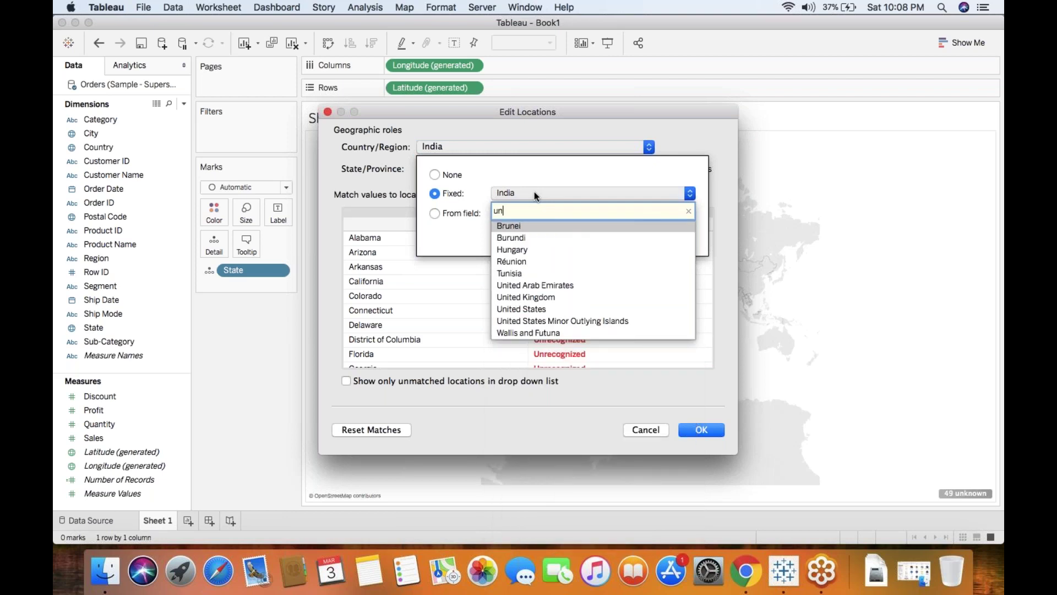
{"action": "type", "text": "i"}
{"action": "left_click", "coordinate": [521, 272]}
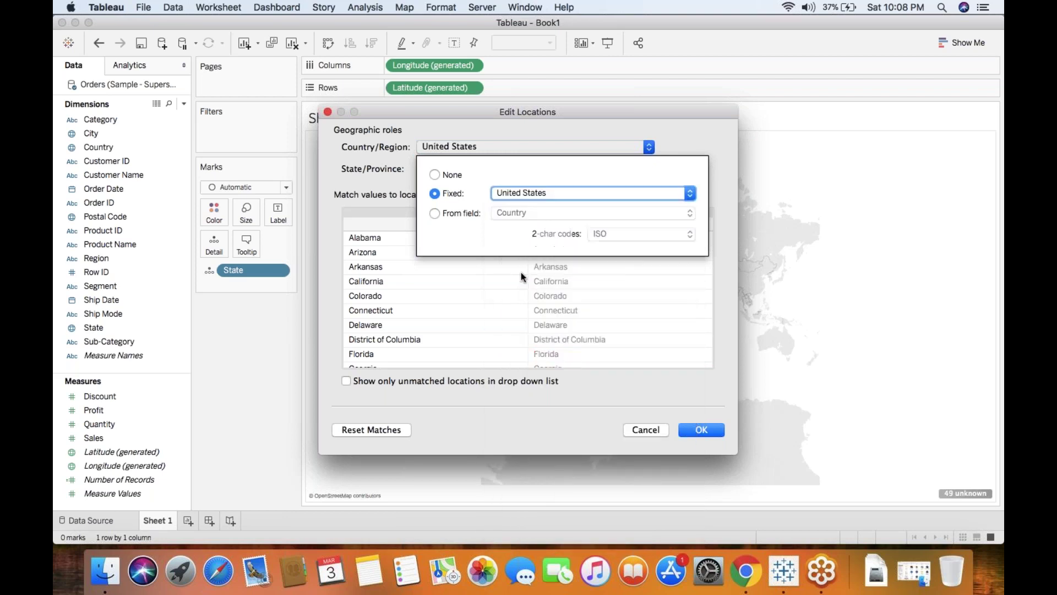
{"action": "left_click", "coordinate": [695, 434]}
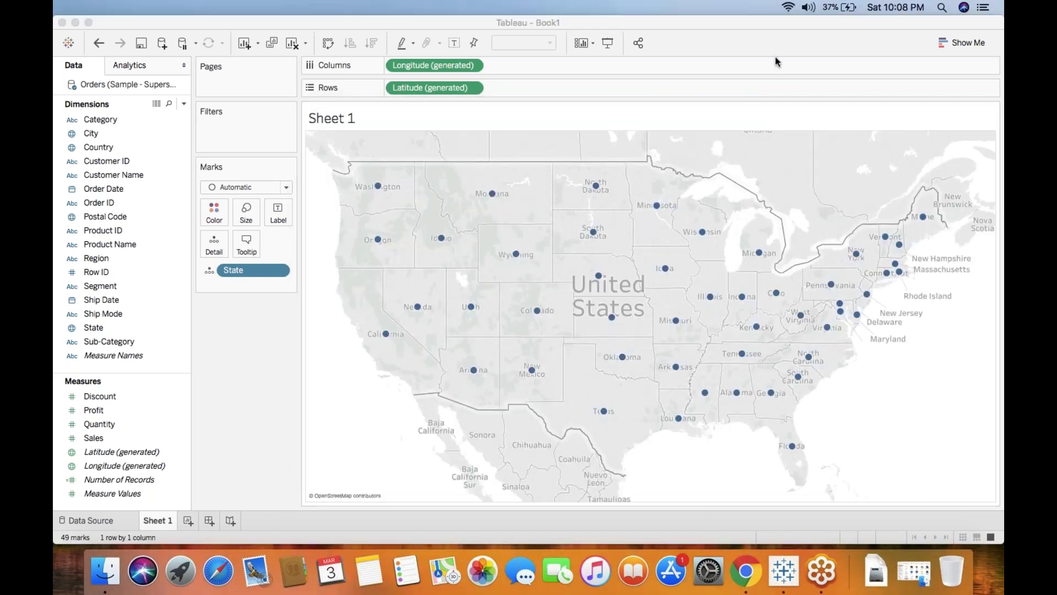
Switch to a filled map with each state coloured and labelled by State.
{"action": "left_click", "coordinate": [962, 43]}
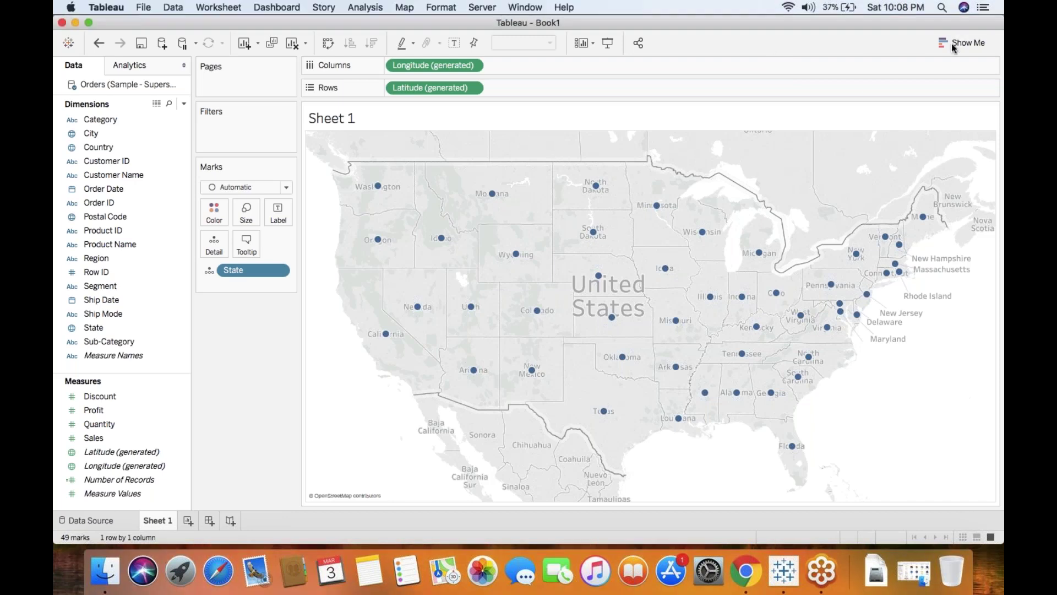
{"action": "left_click", "coordinate": [933, 113]}
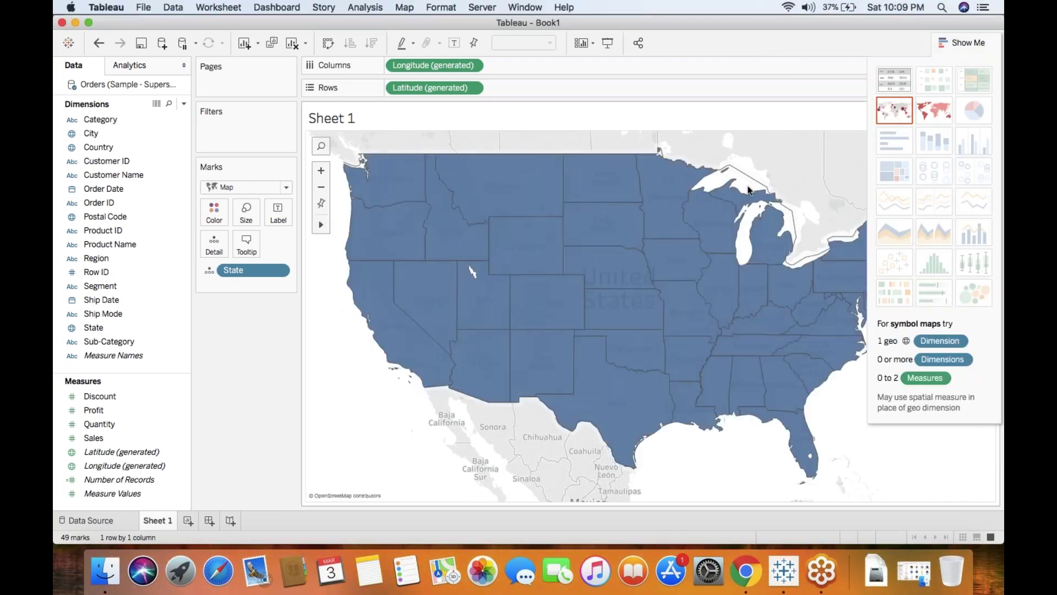
{"action": "left_click_drag", "start_coordinate": [99, 328], "coordinate": [213, 218]}
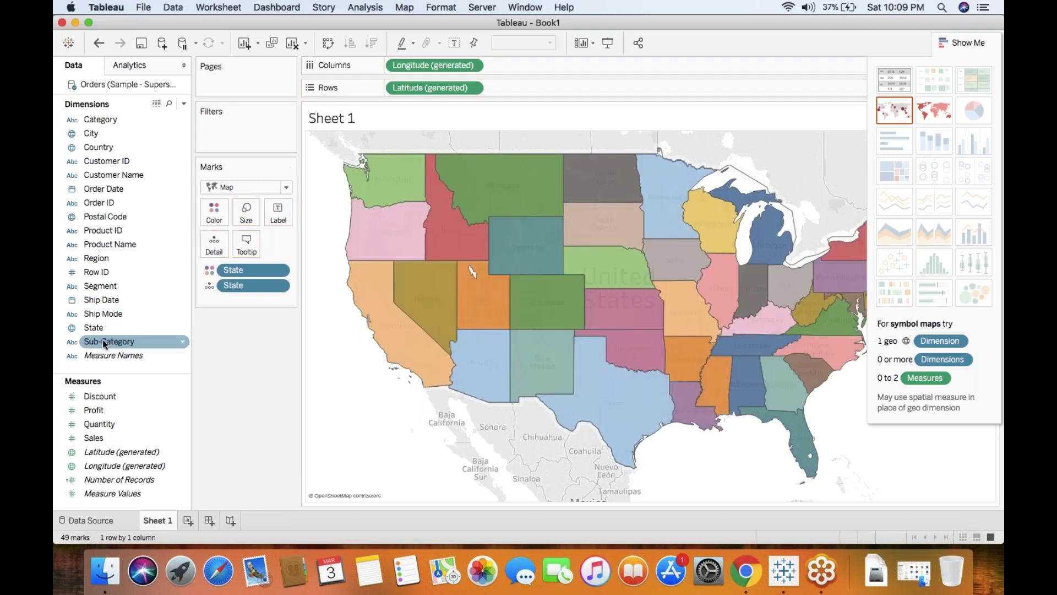
{"action": "left_click_drag", "start_coordinate": [94, 328], "coordinate": [278, 212]}
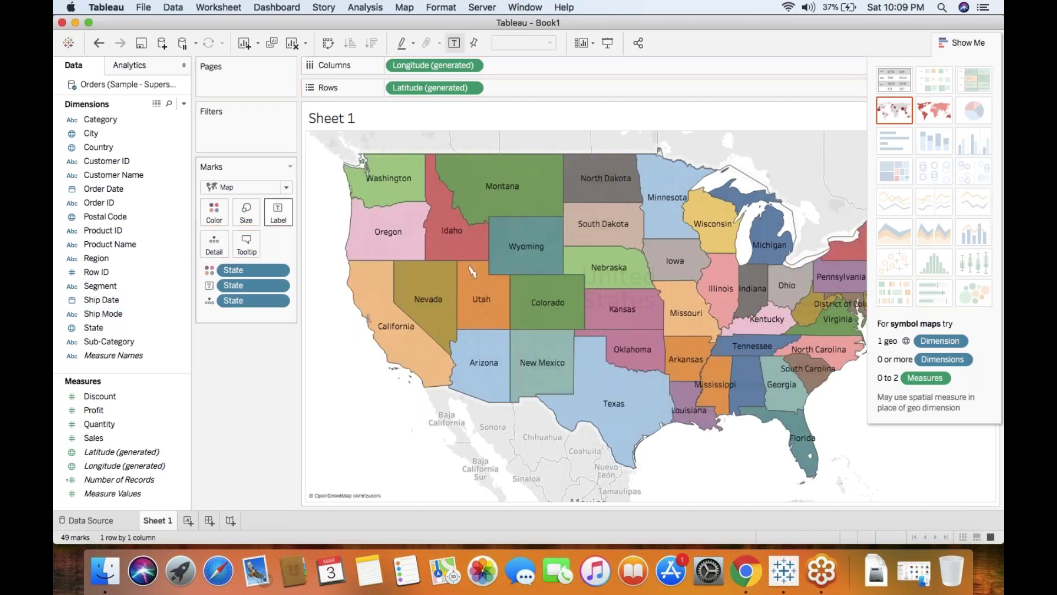
Add Sales totals to the state labels and start a new blank worksheet.
{"action": "left_click", "coordinate": [961, 42]}
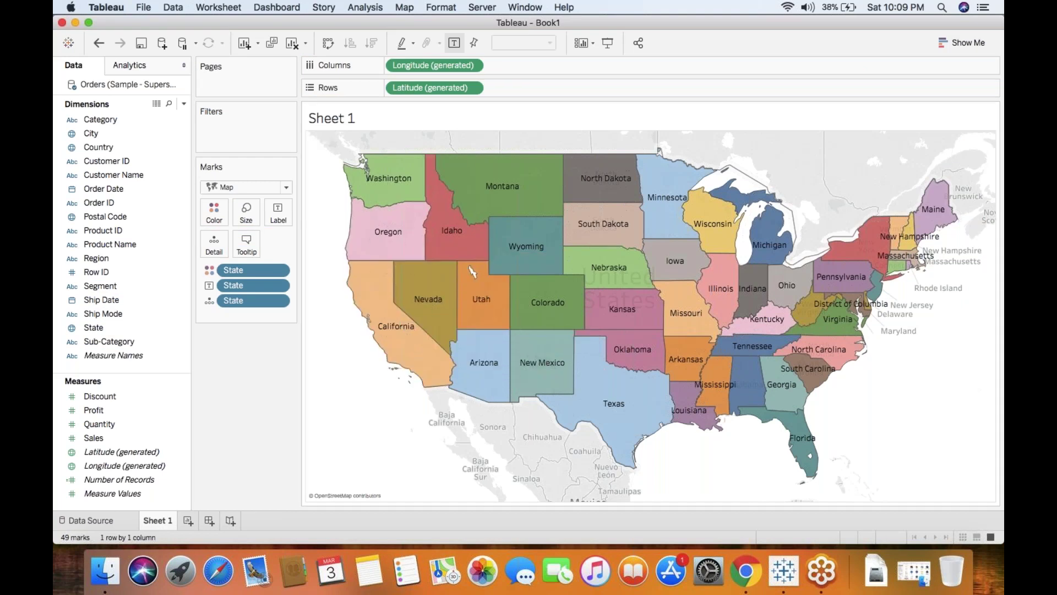
{"action": "left_click_drag", "start_coordinate": [99, 439], "coordinate": [277, 216]}
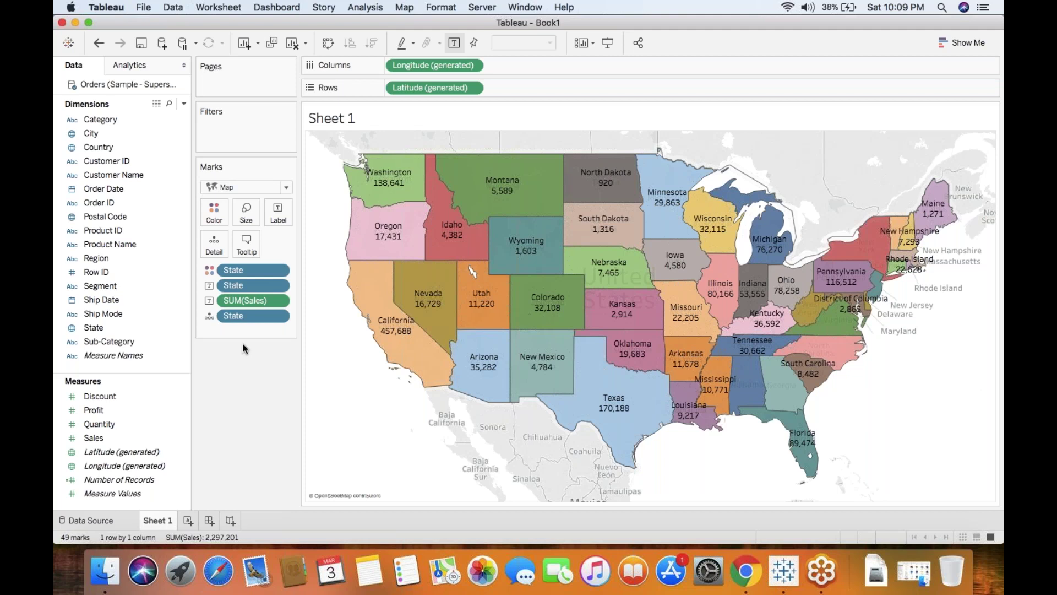
{"action": "left_click", "coordinate": [188, 520]}
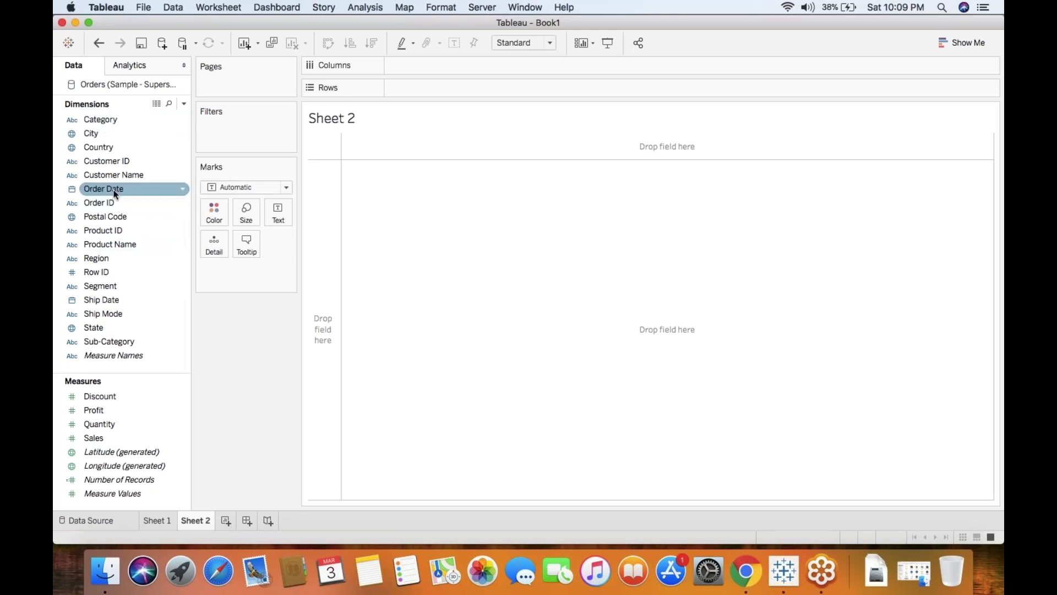
Build a vertical bar chart of Sales by Order Date year, 2014–2017.
{"action": "double_click", "coordinate": [114, 190]}
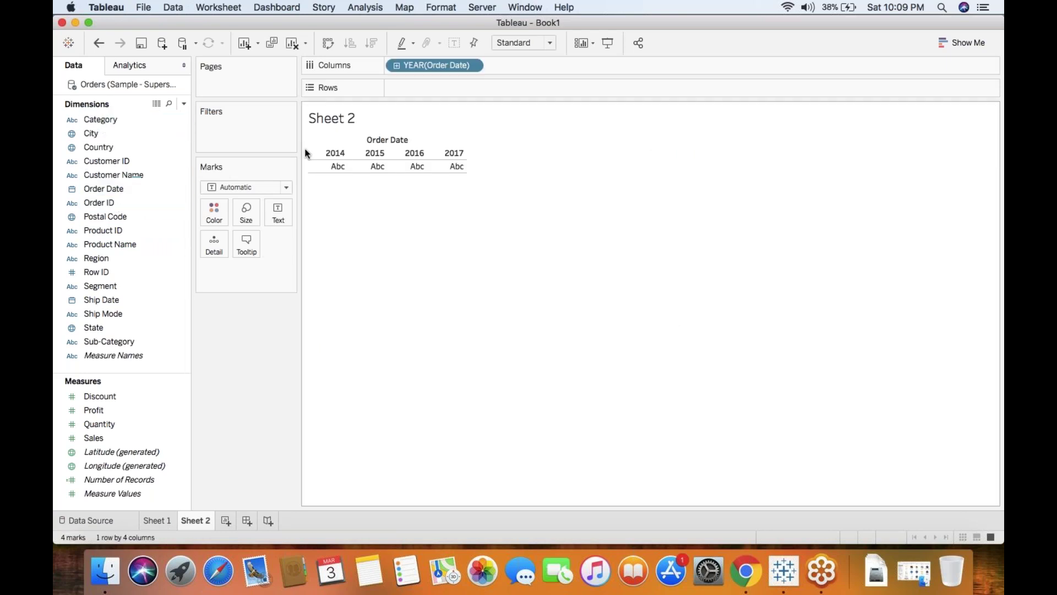
{"action": "double_click", "coordinate": [111, 443]}
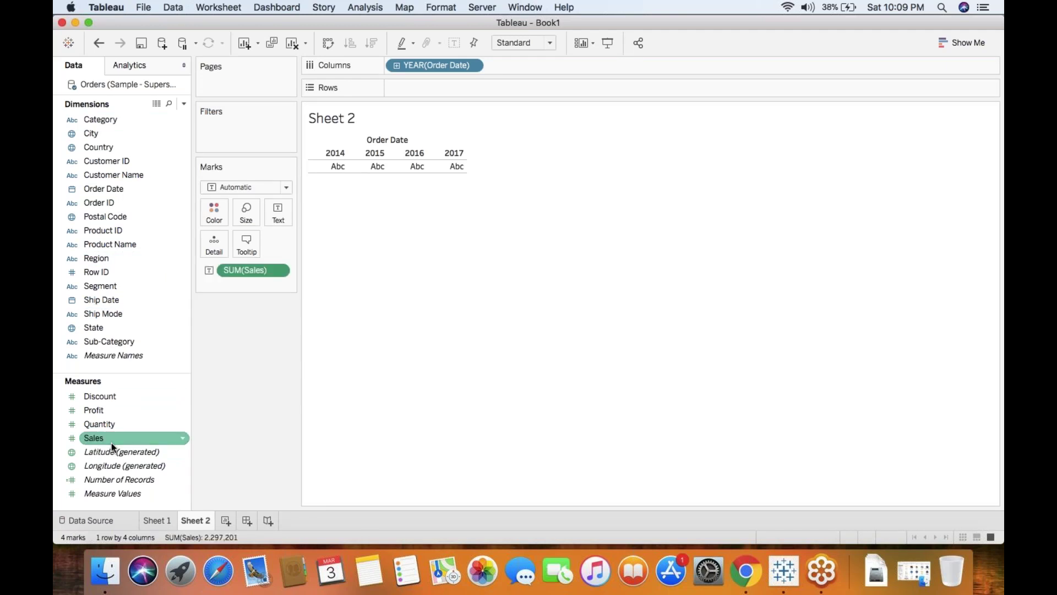
{"action": "left_click", "coordinate": [961, 42]}
{"action": "left_click", "coordinate": [884, 138]}
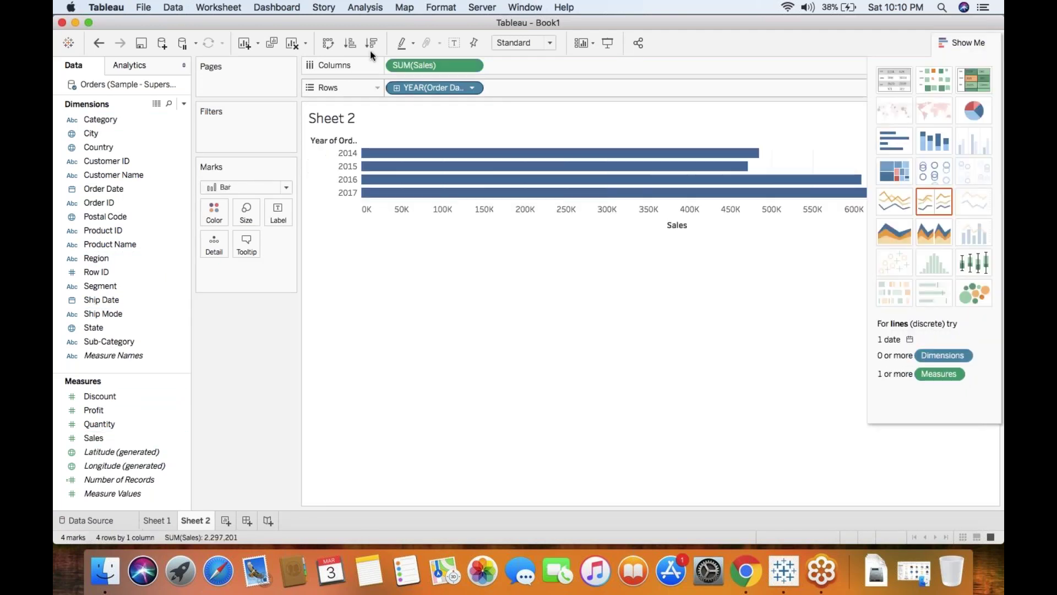
{"action": "left_click", "coordinate": [333, 43]}
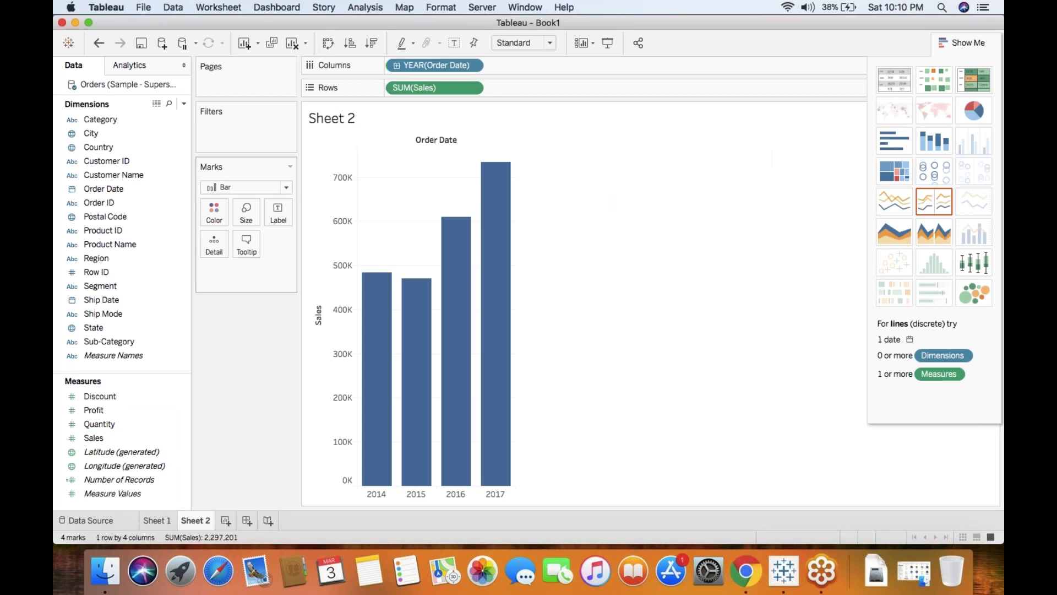
Colour each year's bar and label it with its Sales total, then add Sheet 3.
{"action": "left_click_drag", "start_coordinate": [98, 192], "coordinate": [215, 216]}
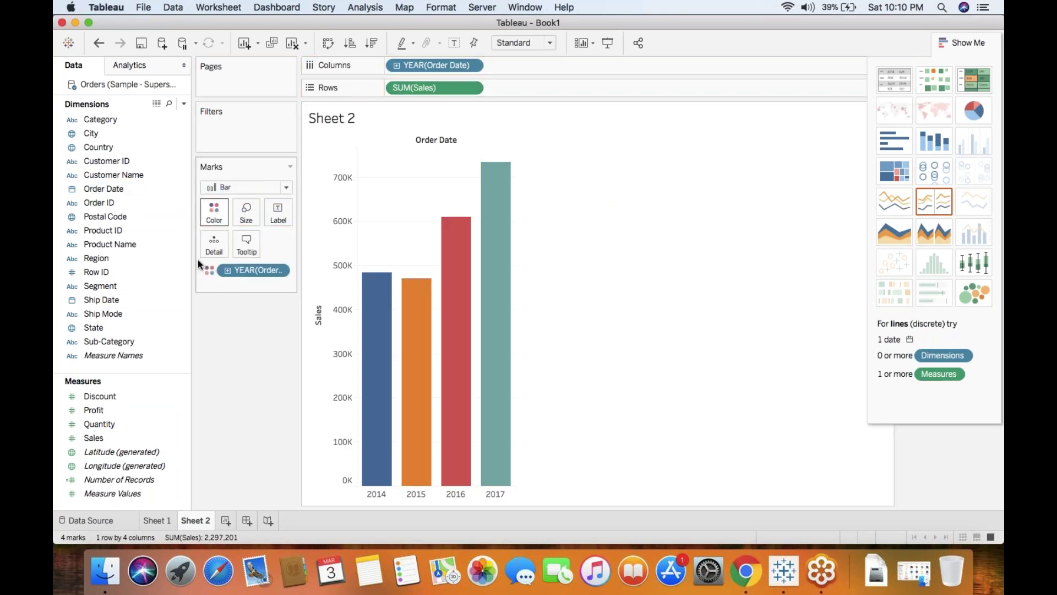
{"action": "left_click_drag", "start_coordinate": [104, 437], "coordinate": [276, 214]}
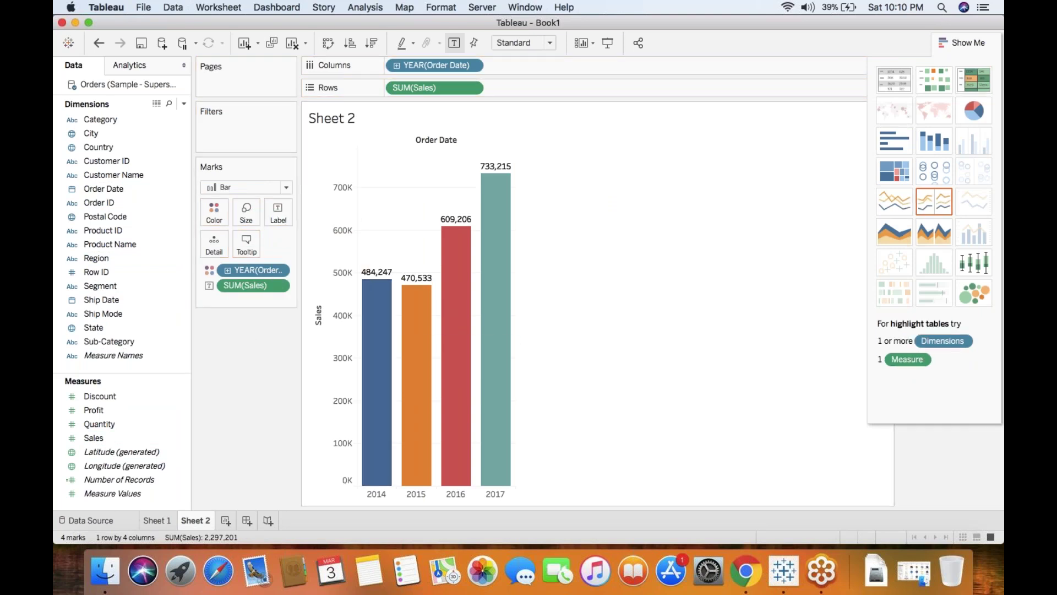
{"action": "left_click", "coordinate": [961, 42]}
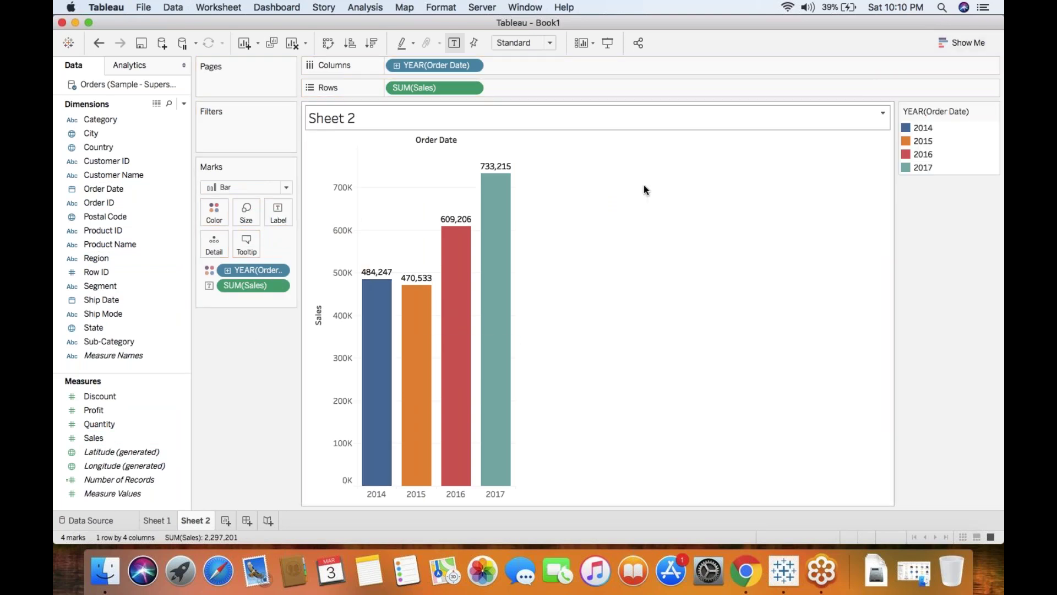
{"action": "left_click", "coordinate": [226, 520]}
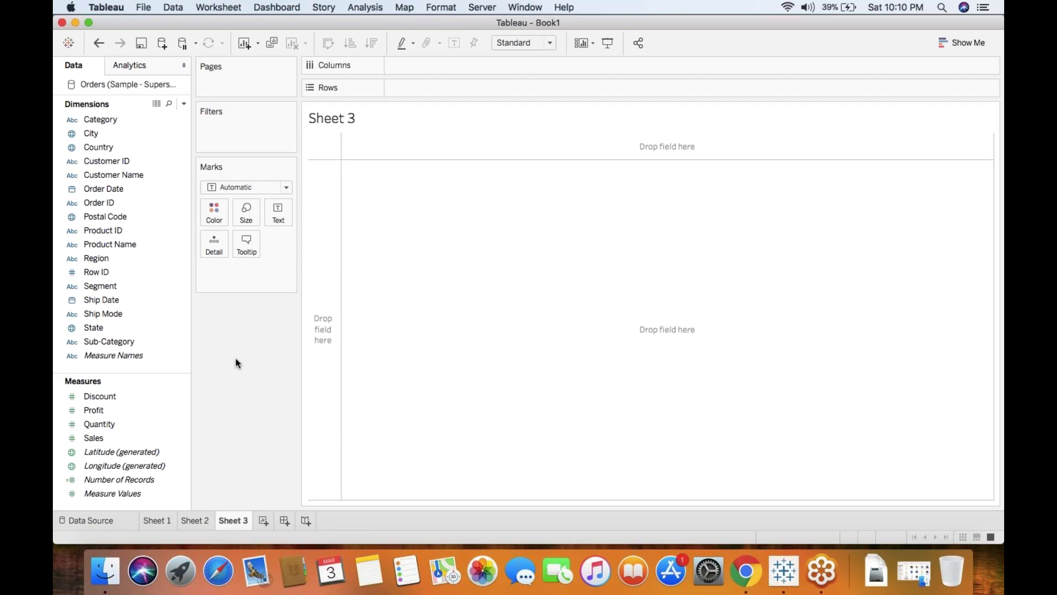
Build a vertical bar chart of Sales by Category.
{"action": "double_click", "coordinate": [107, 121]}
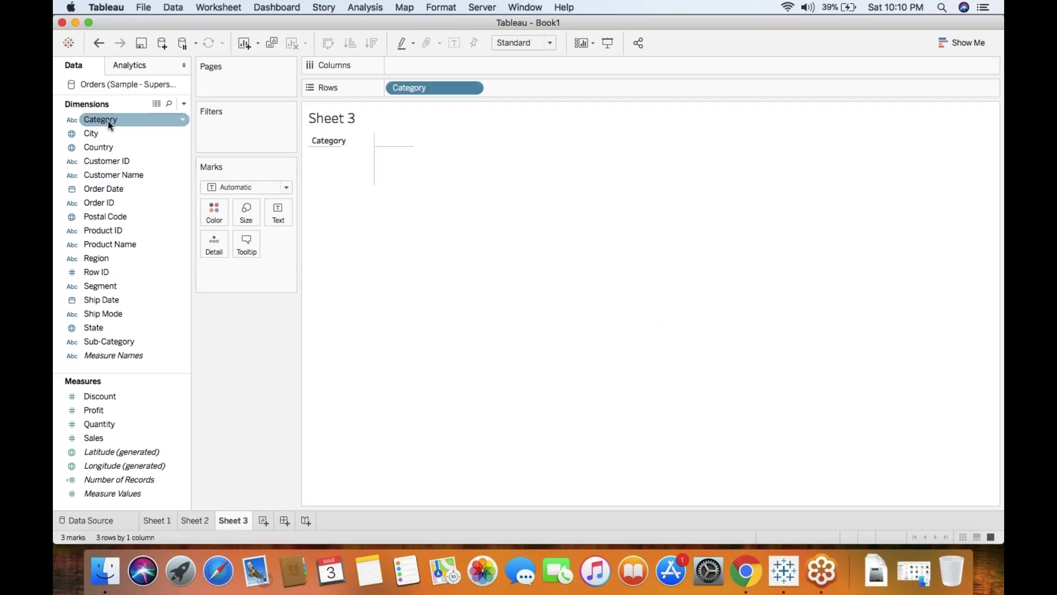
{"action": "double_click", "coordinate": [114, 437]}
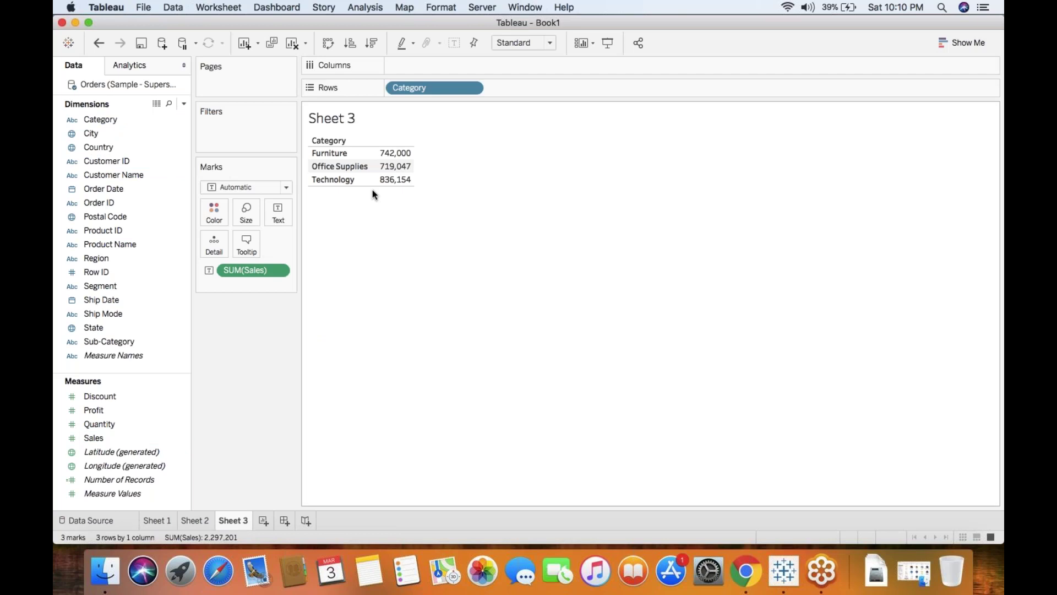
{"action": "left_click", "coordinate": [969, 44]}
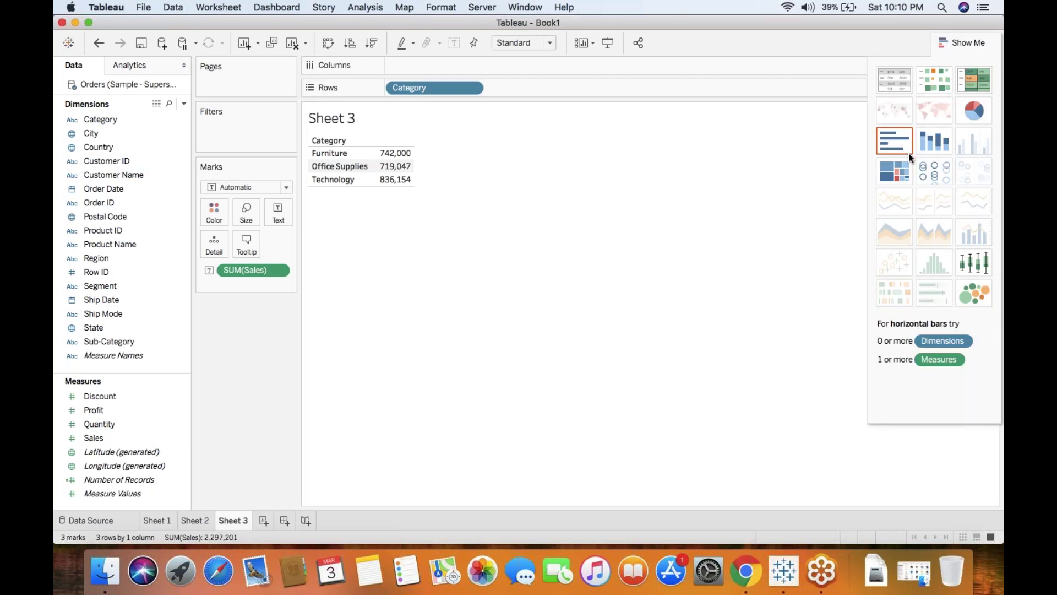
{"action": "left_click", "coordinate": [908, 153]}
{"action": "left_click", "coordinate": [328, 44]}
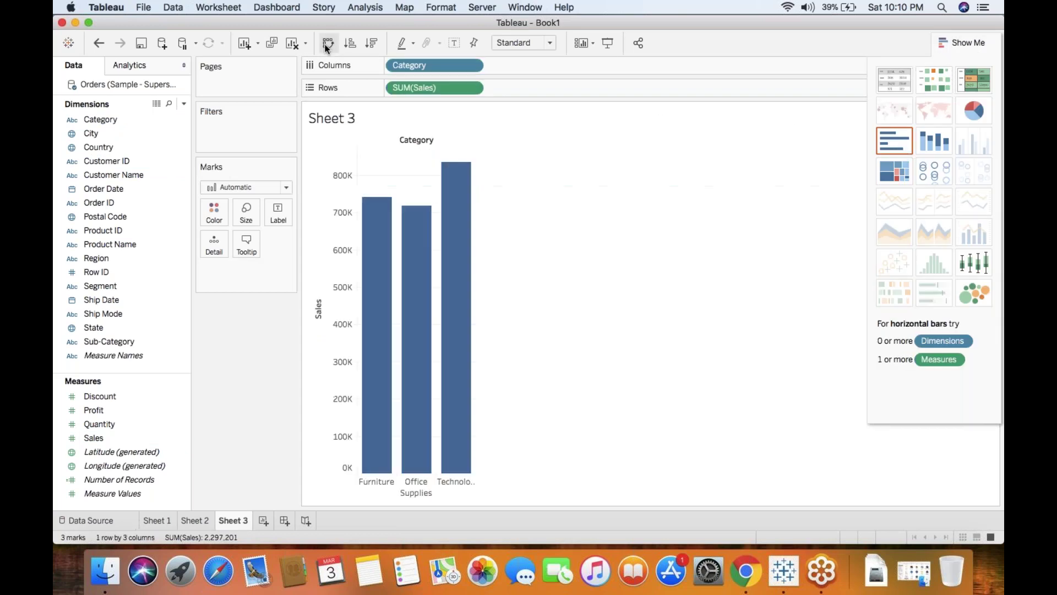
Colour each category bar, label it with its Sales total, and create Dashboard 1.
{"action": "left_click_drag", "start_coordinate": [134, 122], "coordinate": [207, 209]}
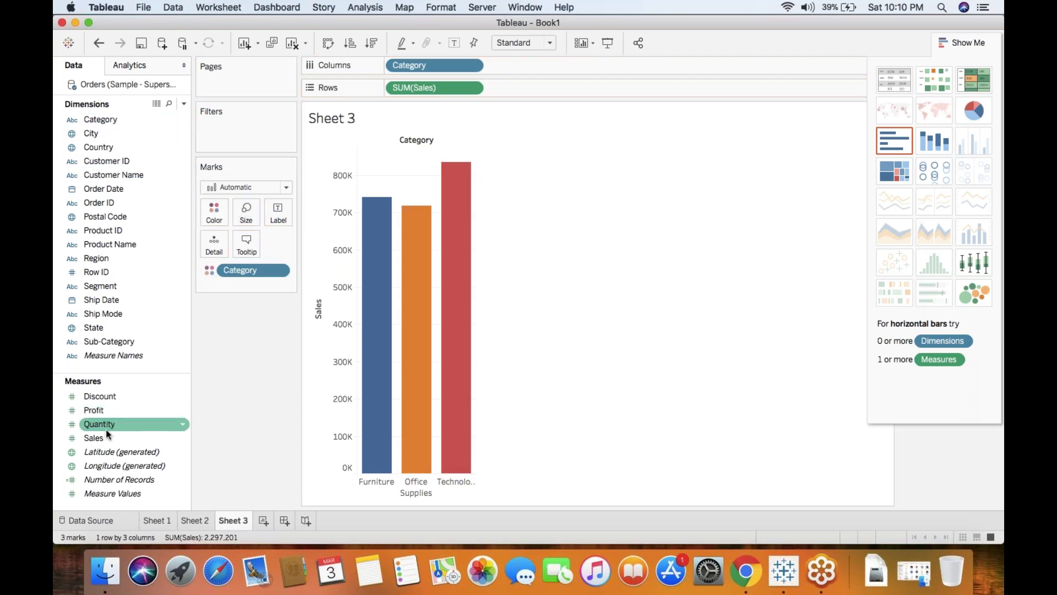
{"action": "left_click_drag", "start_coordinate": [106, 431], "coordinate": [278, 212]}
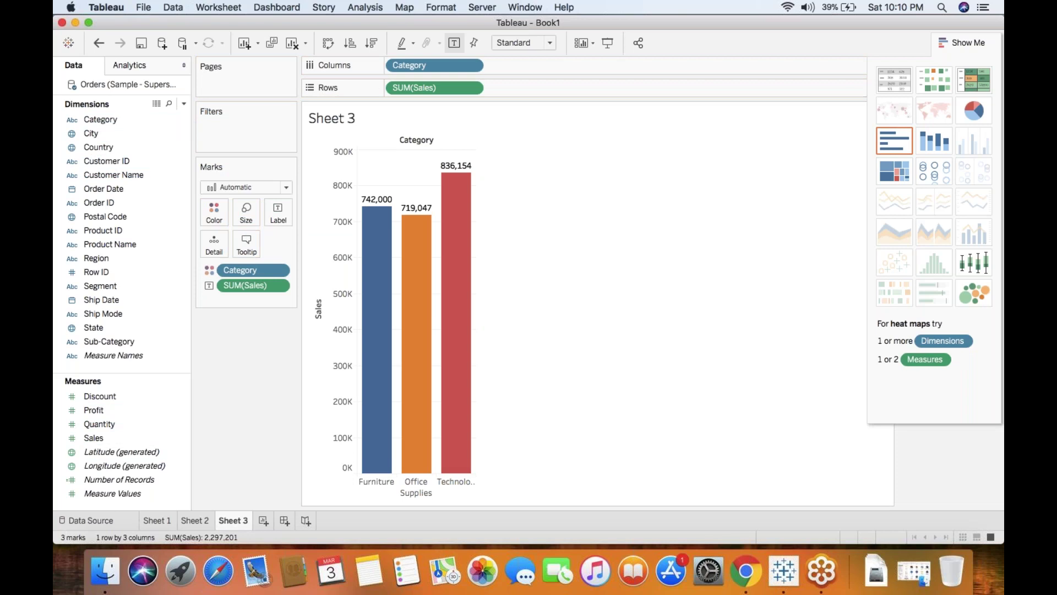
{"action": "left_click", "coordinate": [960, 43]}
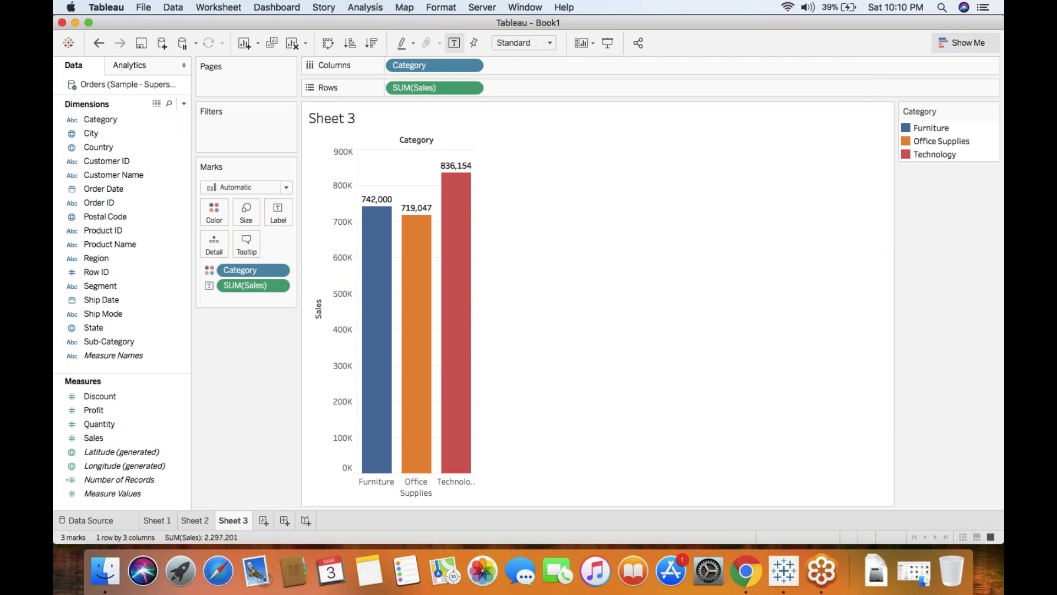
{"action": "left_click", "coordinate": [285, 520]}
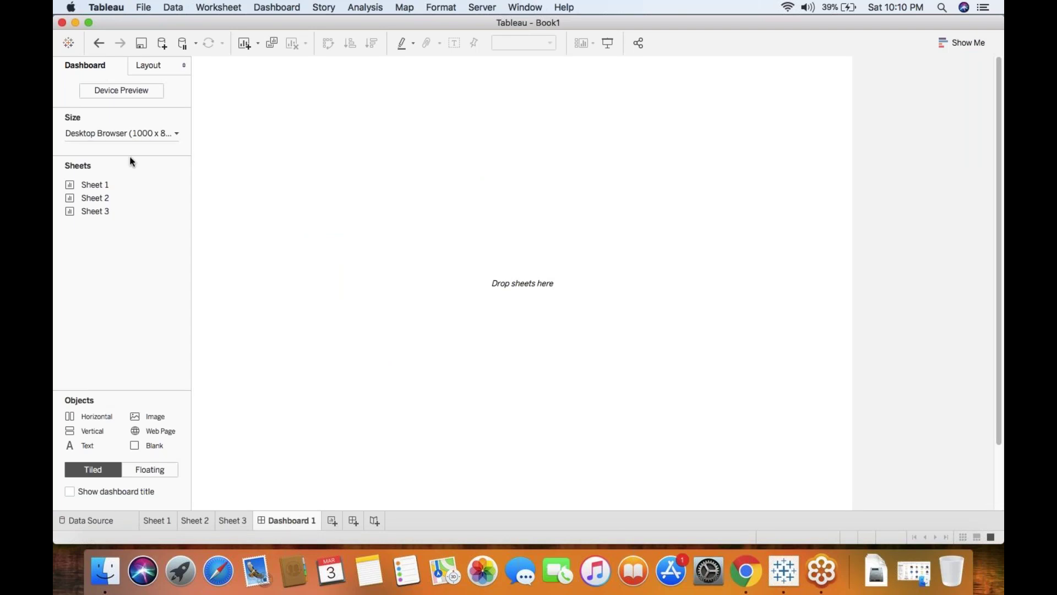
Place the Sheet 1 map on top, with Sheet 2 and Sheet 3 side by side below.
{"action": "mouse_move", "coordinate": [96, 189]}
{"action": "left_click_drag", "start_coordinate": [95, 187], "coordinate": [217, 155]}
{"action": "left_click_drag", "start_coordinate": [112, 203], "coordinate": [395, 476]}
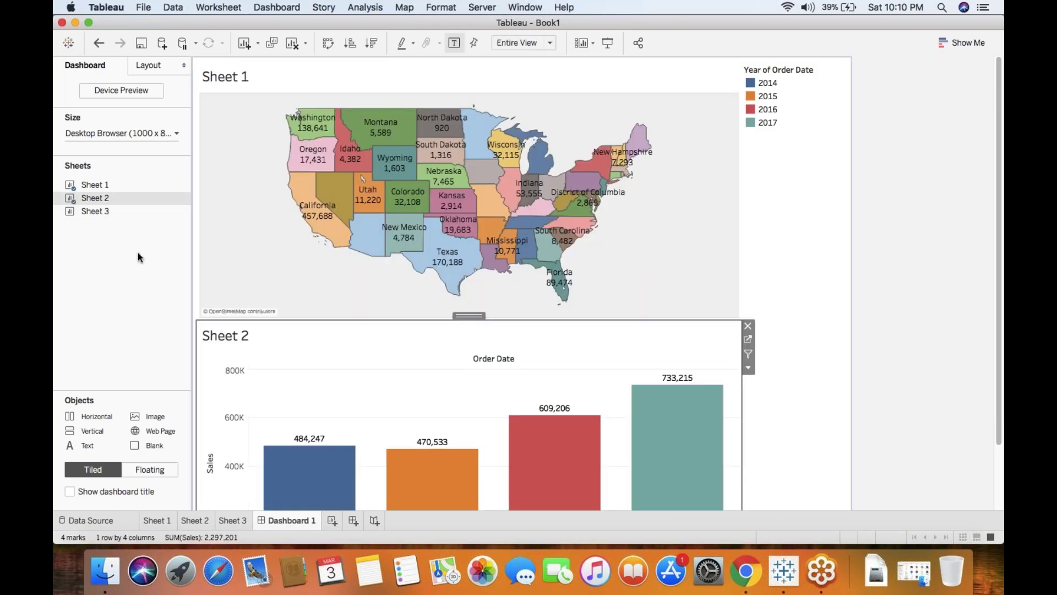
{"action": "mouse_move", "coordinate": [104, 213]}
{"action": "left_click_drag", "start_coordinate": [104, 213], "coordinate": [725, 449]}
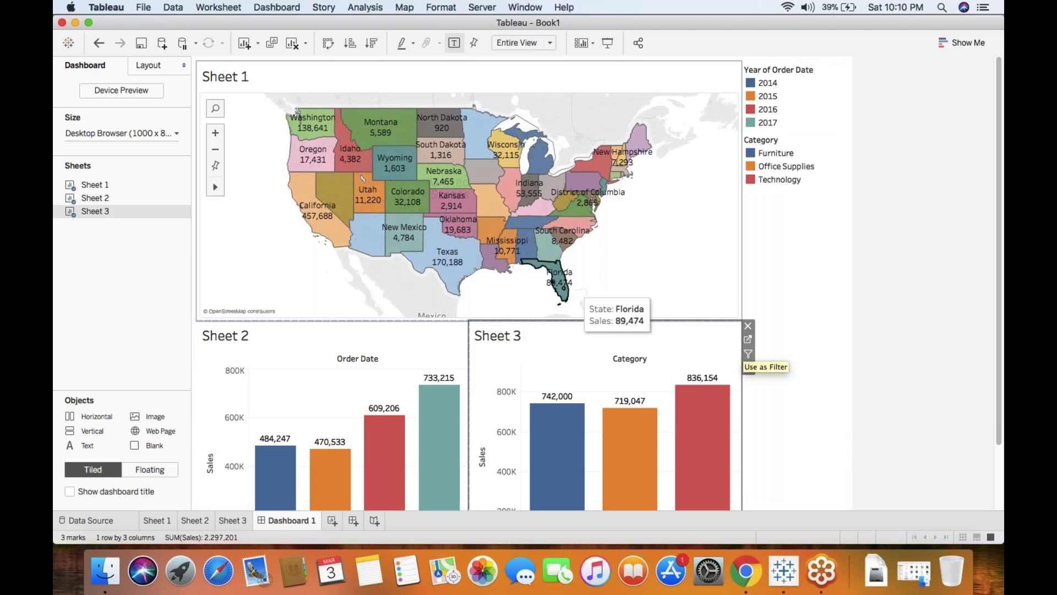
Remove the Category and Year of Order Date legends from the dashboard.
{"action": "left_click", "coordinate": [95, 282]}
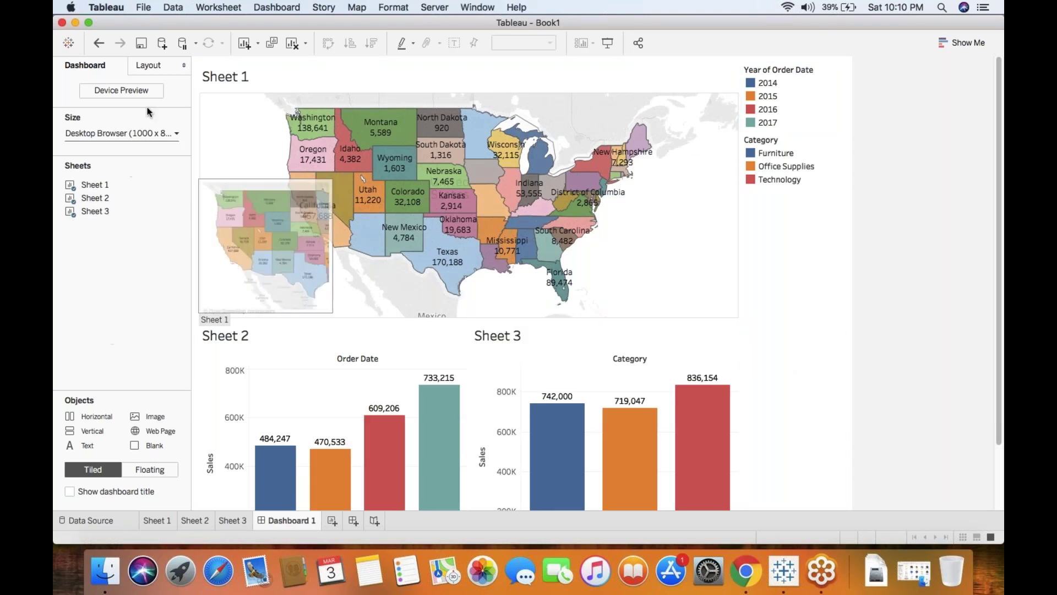
{"action": "left_click", "coordinate": [163, 67]}
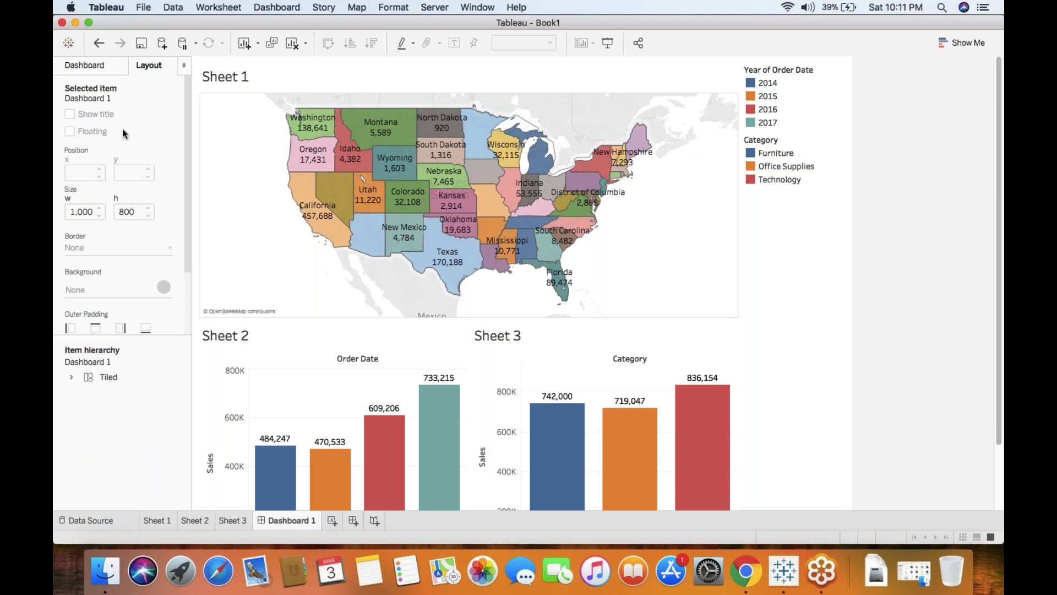
{"action": "left_click", "coordinate": [94, 71]}
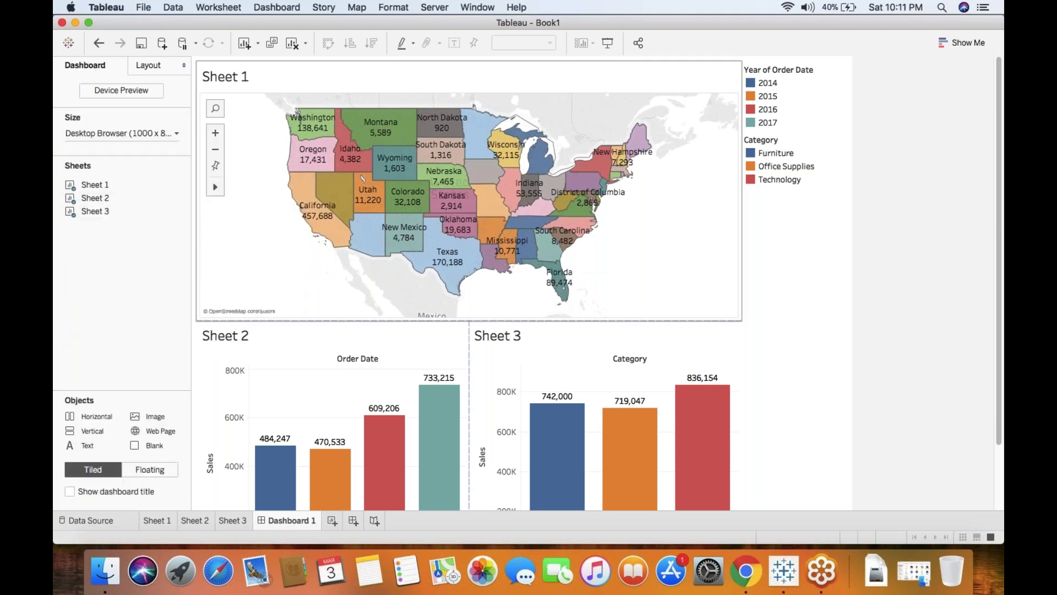
{"action": "left_click", "coordinate": [822, 153]}
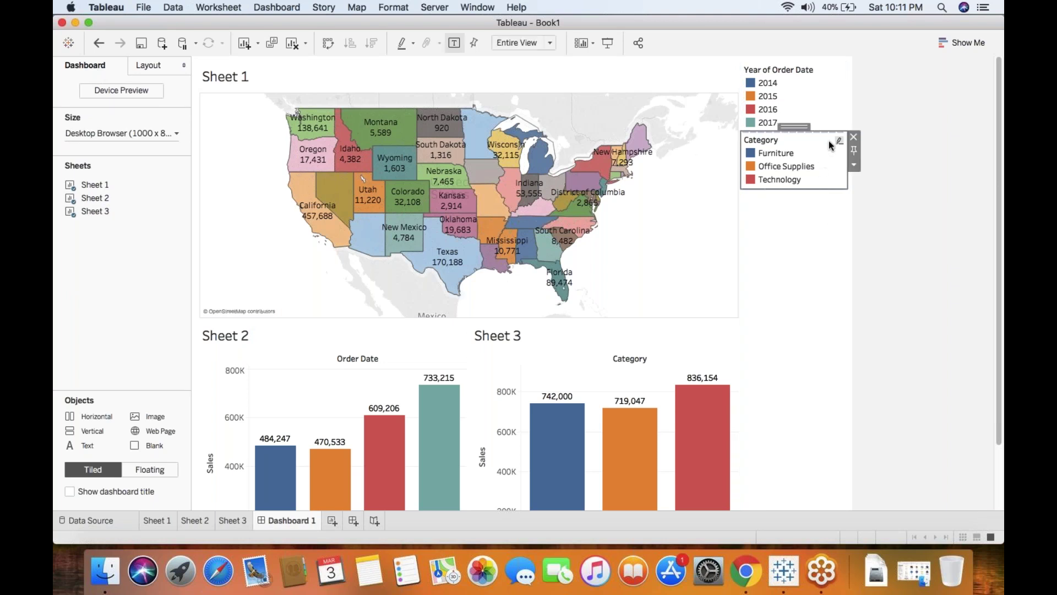
{"action": "left_click", "coordinate": [859, 134]}
{"action": "left_click", "coordinate": [816, 94]}
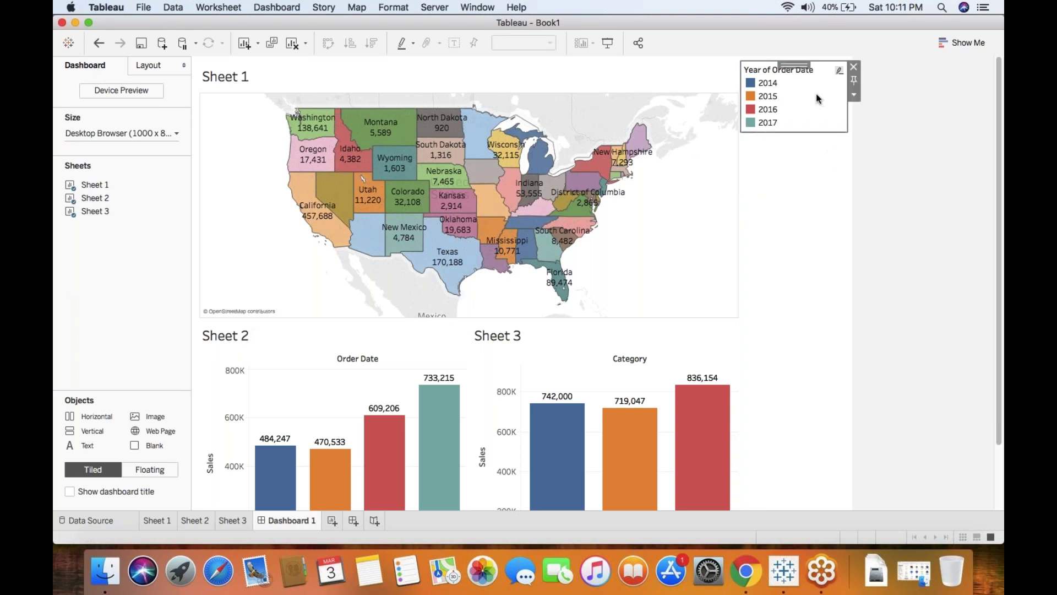
{"action": "left_click", "coordinate": [856, 66]}
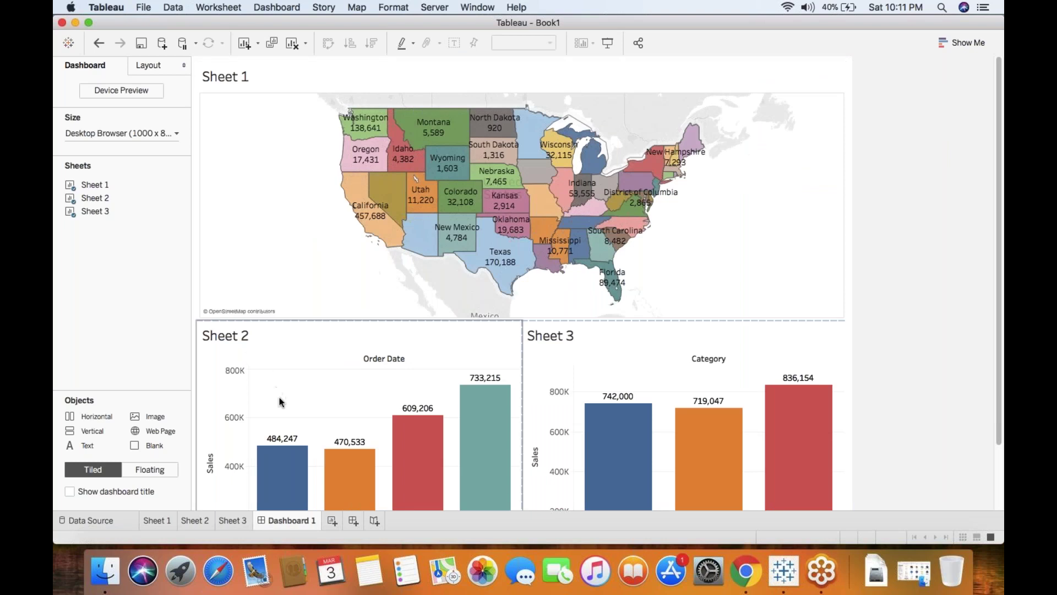
{"action": "left_click", "coordinate": [127, 132]}
Change Dashboard 1's size from Fixed to Automatic, then test-select and clear Texas on the map.
{"action": "left_click", "coordinate": [87, 155]}
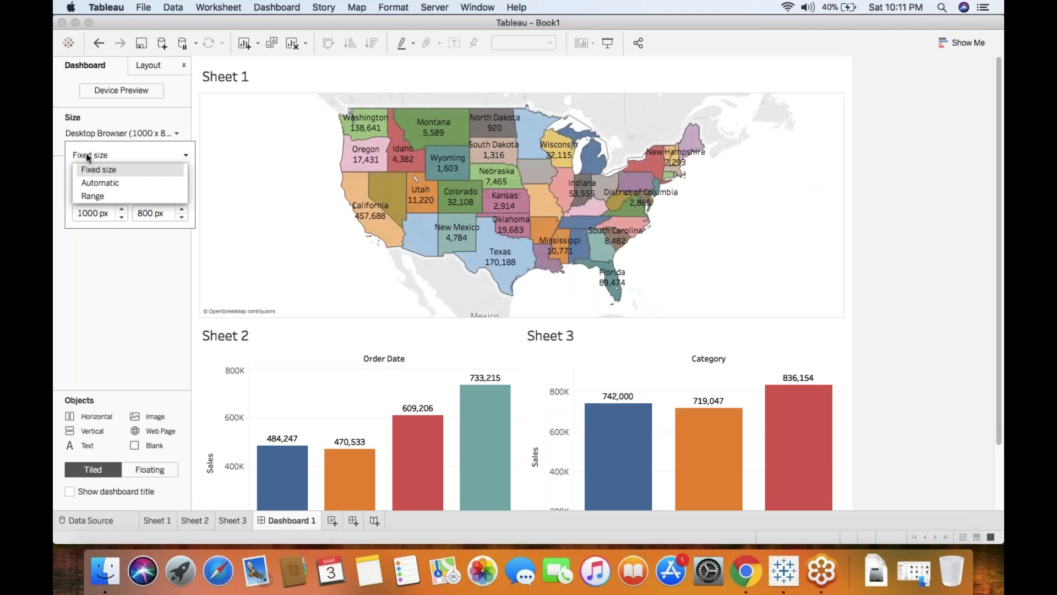
{"action": "left_click", "coordinate": [95, 186]}
{"action": "left_click", "coordinate": [281, 212]}
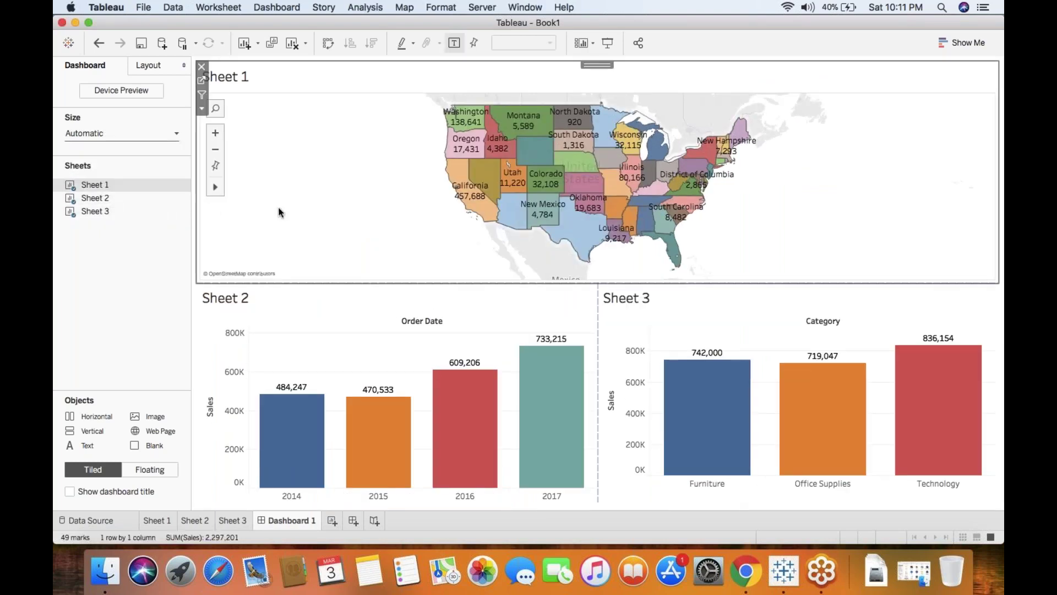
{"action": "mouse_move", "coordinate": [475, 216]}
{"action": "left_click", "coordinate": [580, 229]}
{"action": "left_click", "coordinate": [581, 229]}
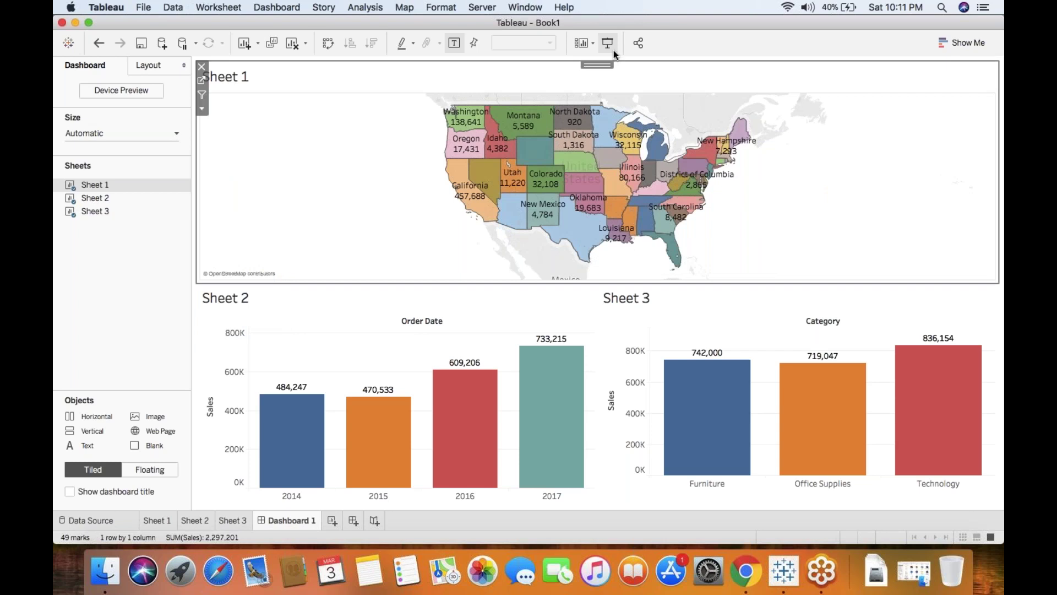
Use the map as a filter, testing Nevada, Oregon, Montana and Texas, then clear it.
{"action": "left_click", "coordinate": [201, 96]}
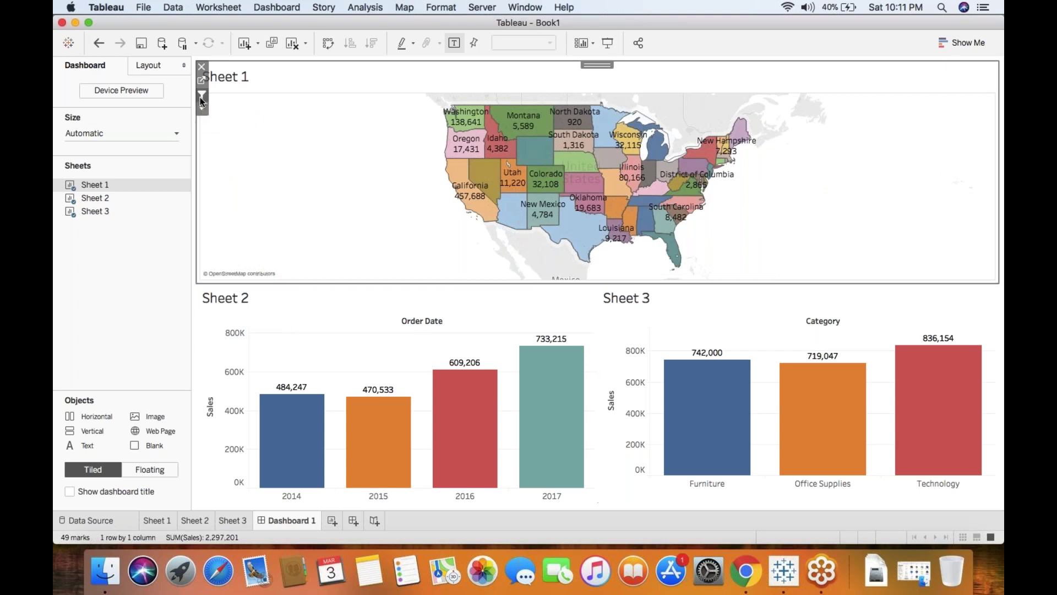
{"action": "left_click", "coordinate": [494, 176]}
{"action": "left_click", "coordinate": [464, 138]}
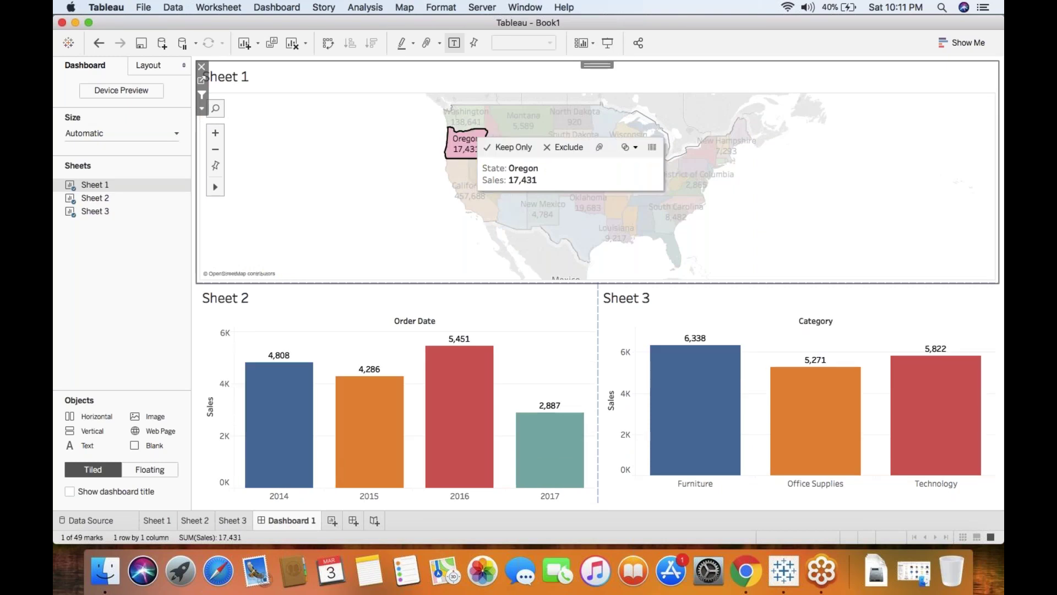
{"action": "left_click", "coordinate": [523, 135]}
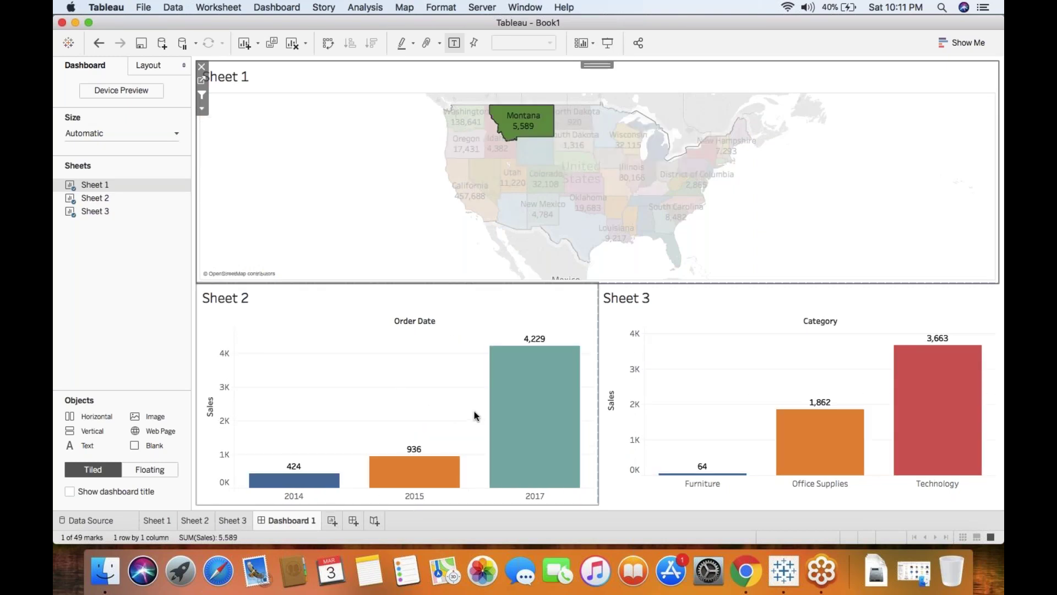
{"action": "mouse_move", "coordinate": [441, 465]}
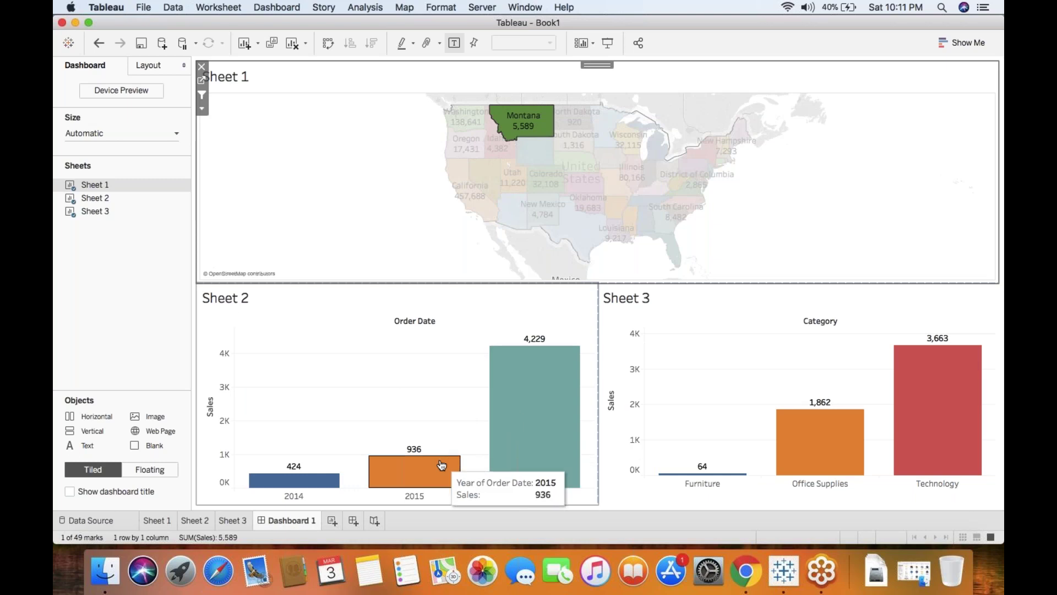
{"action": "left_click", "coordinate": [593, 239]}
{"action": "left_click", "coordinate": [594, 239]}
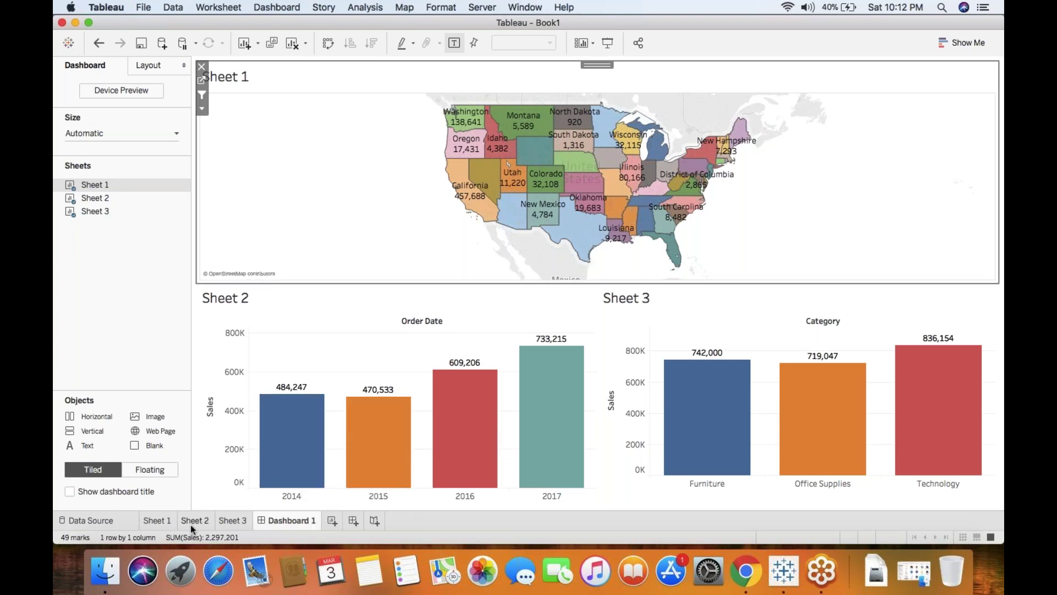
On Sheet 1, insert Sheet 2 into the map's tooltip and apply it.
{"action": "left_click", "coordinate": [157, 523]}
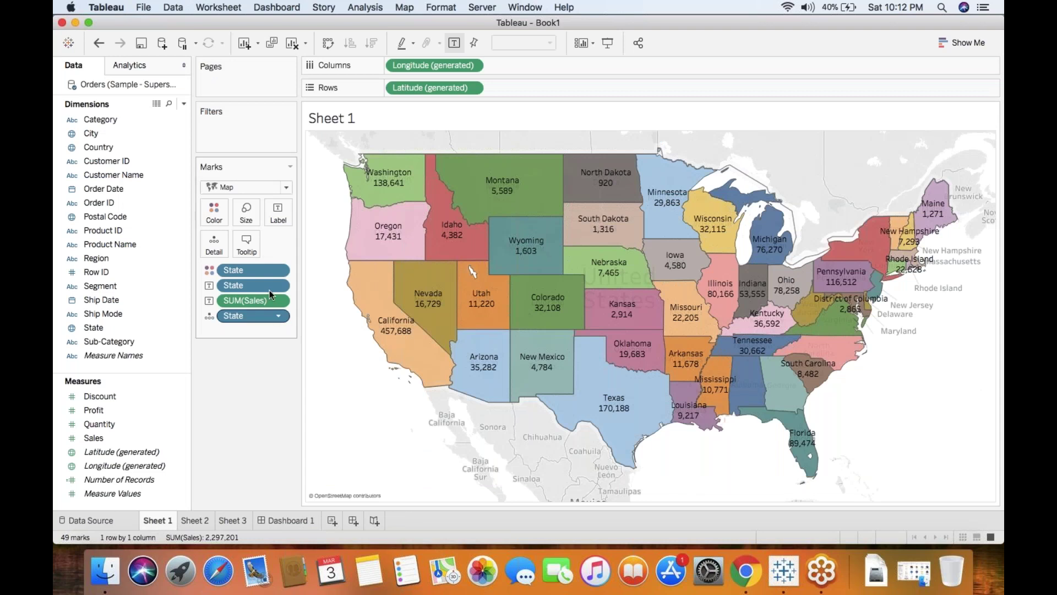
{"action": "left_click", "coordinate": [248, 249]}
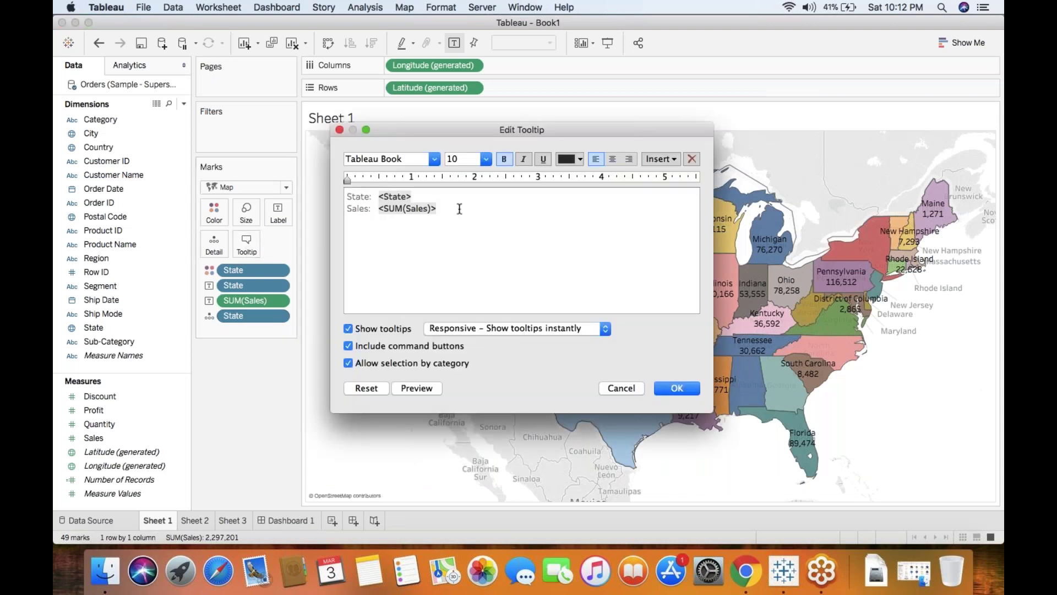
{"action": "left_click", "coordinate": [671, 159]}
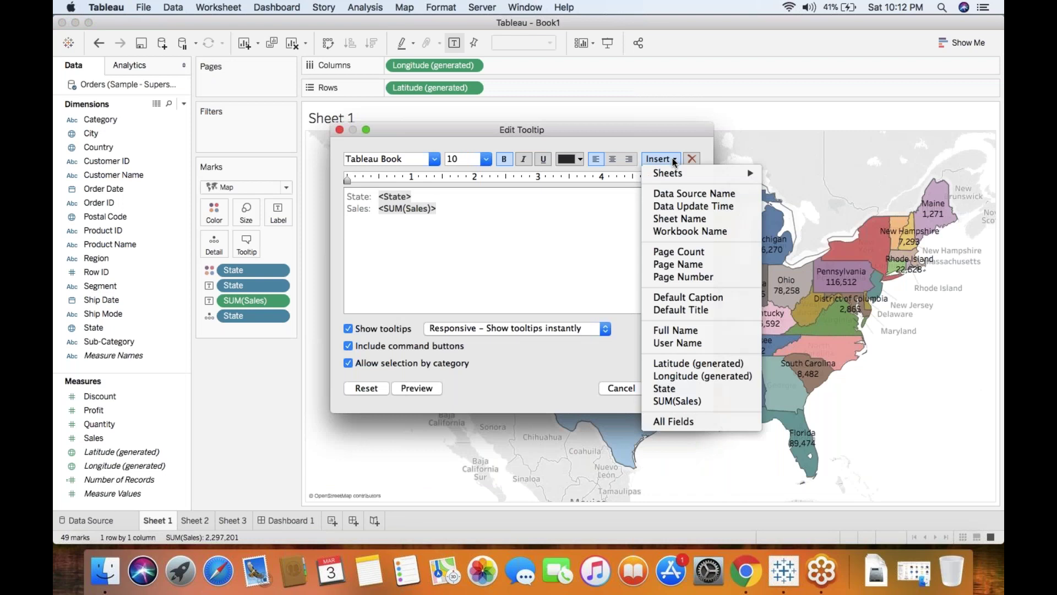
{"action": "mouse_move", "coordinate": [675, 177]}
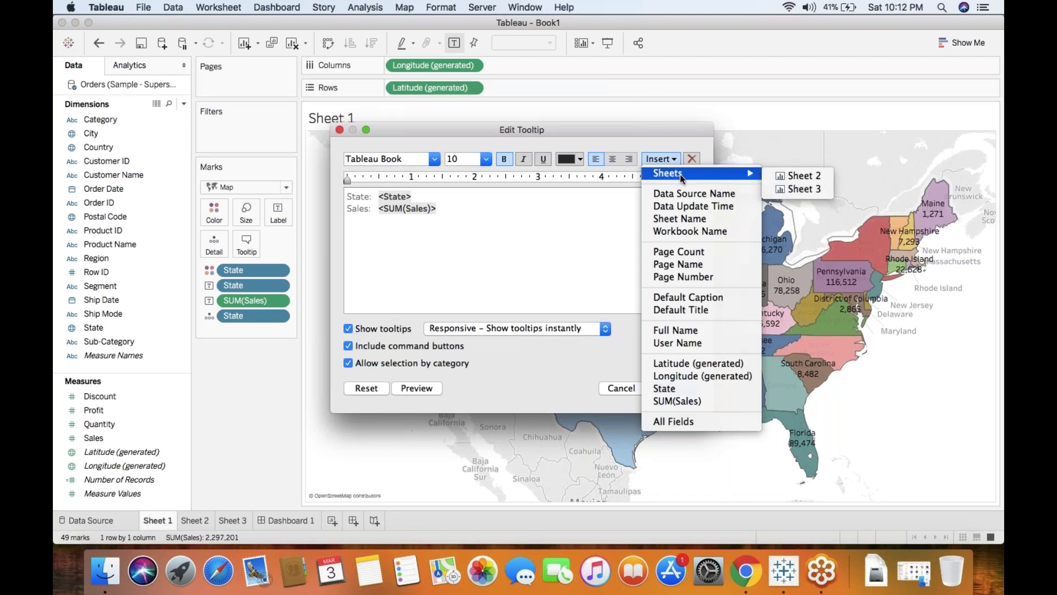
{"action": "left_click", "coordinate": [795, 175]}
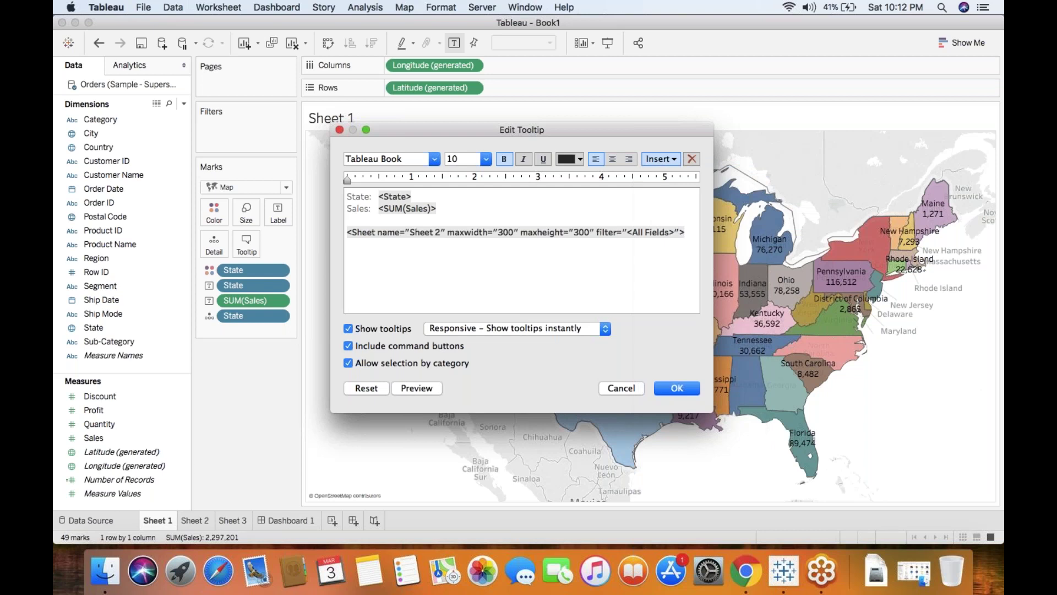
{"action": "triple_click", "coordinate": [514, 232]}
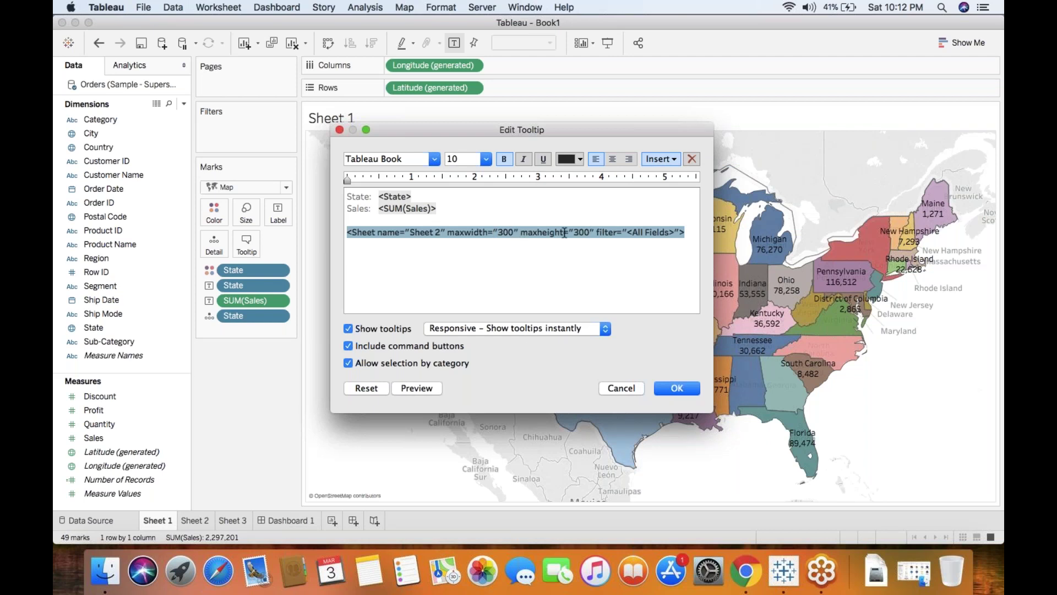
{"action": "left_click", "coordinate": [688, 232]}
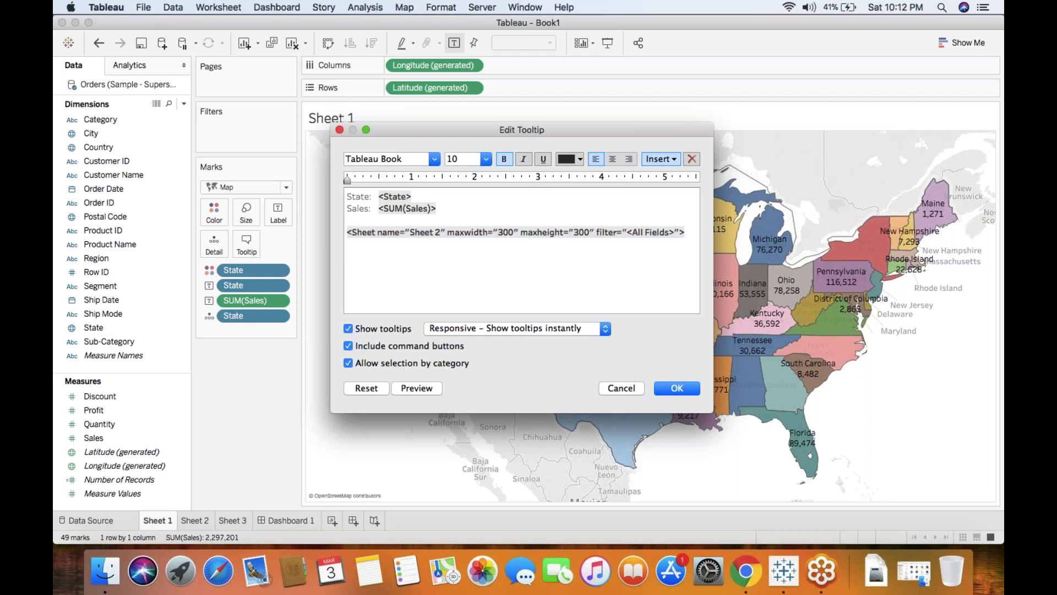
{"action": "left_click", "coordinate": [676, 388]}
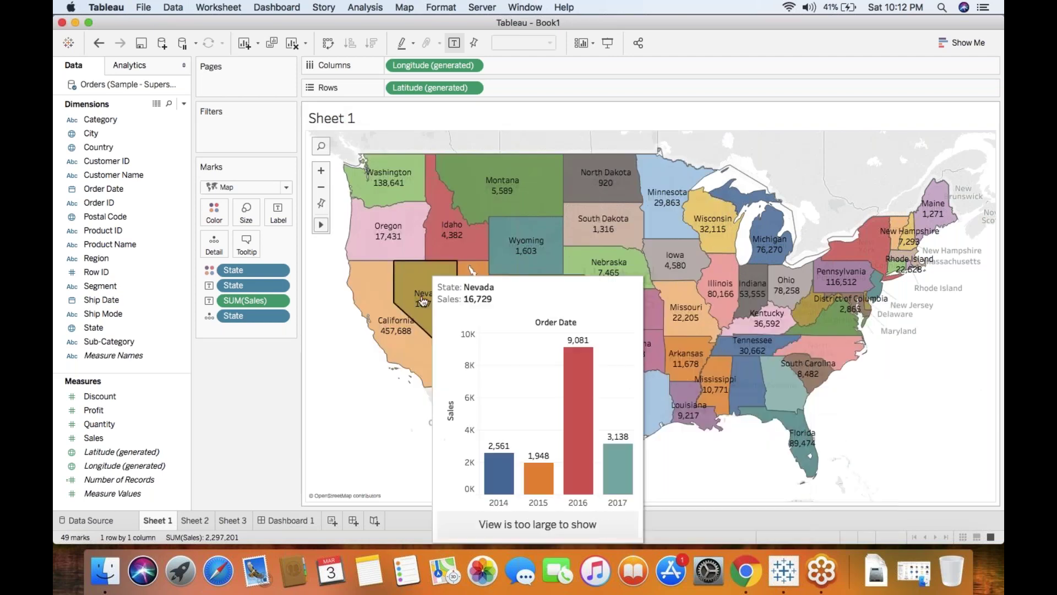
{"action": "mouse_move", "coordinate": [379, 191]}
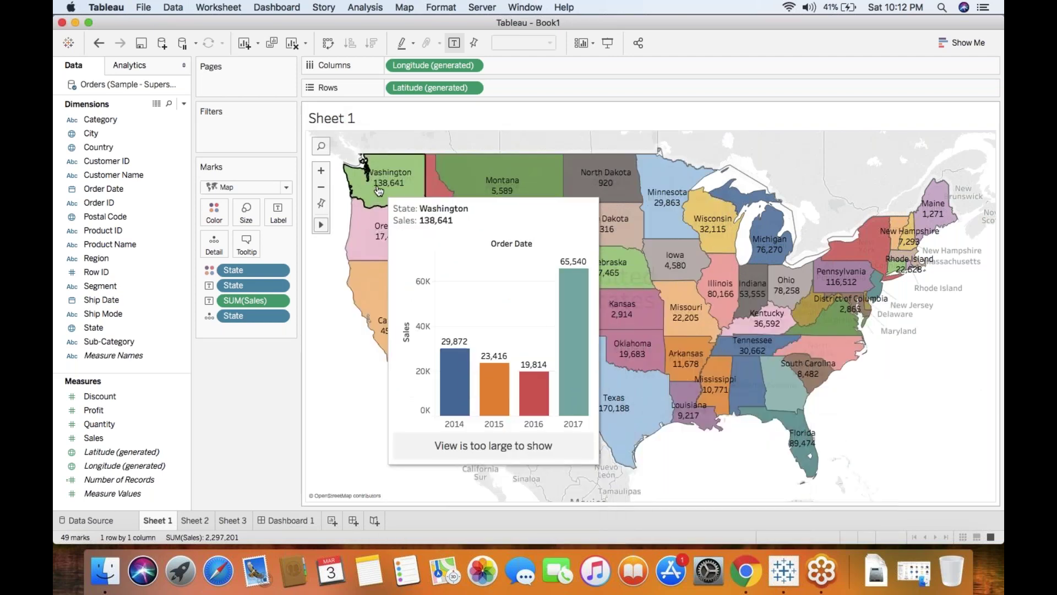
{"action": "mouse_move", "coordinate": [479, 186]}
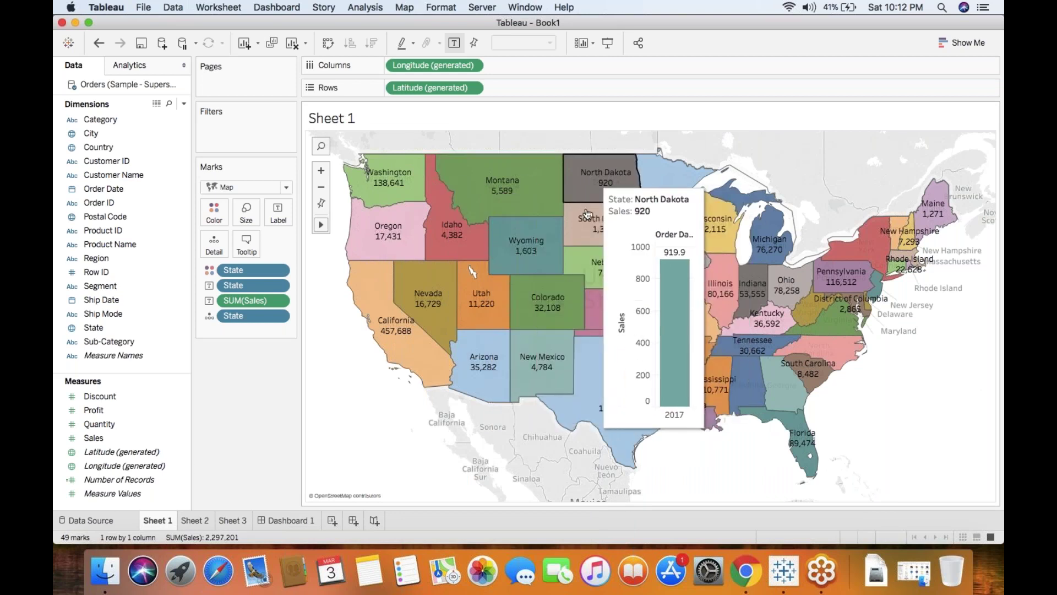
{"action": "mouse_move", "coordinate": [586, 221]}
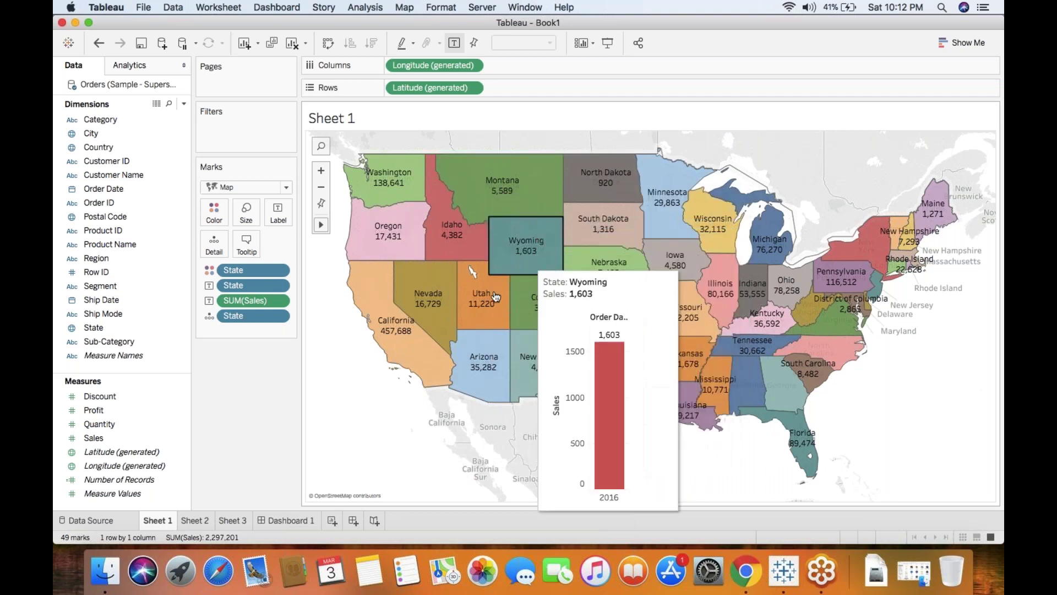
{"action": "mouse_move", "coordinate": [492, 298]}
{"action": "mouse_move", "coordinate": [405, 322]}
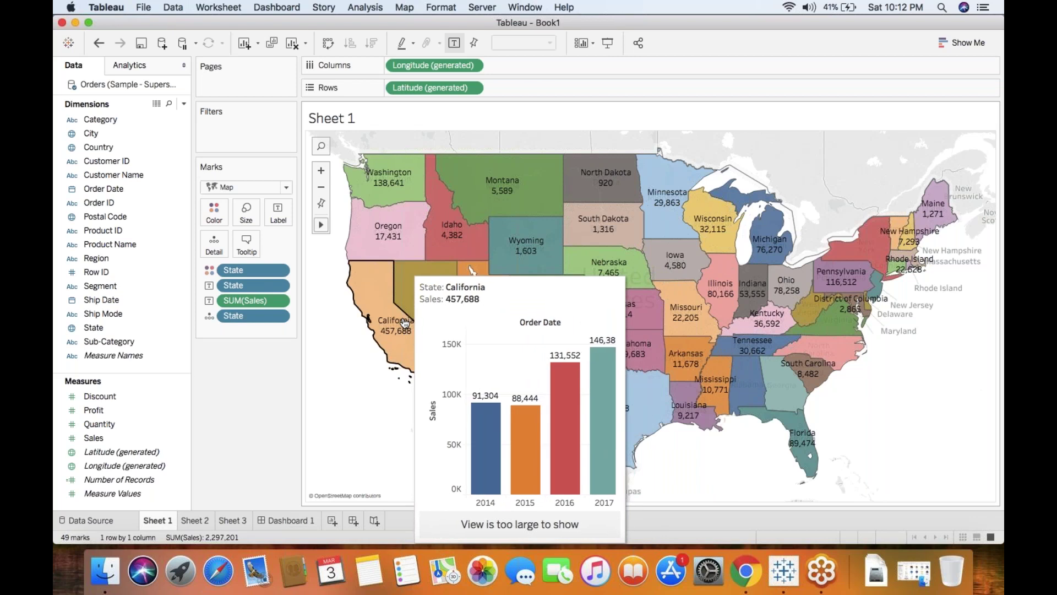
{"action": "mouse_move", "coordinate": [404, 246]}
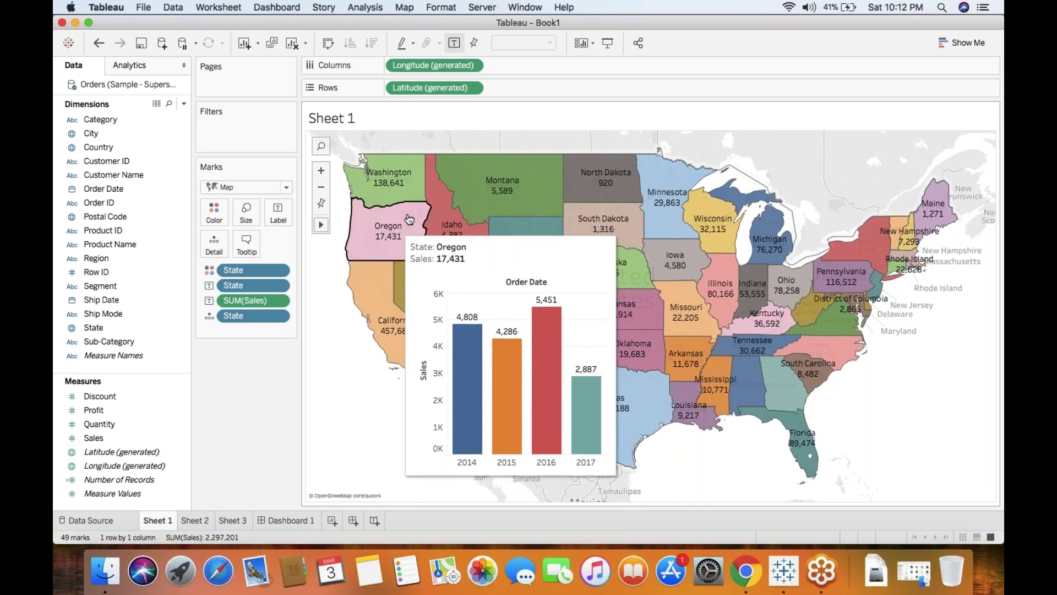
{"action": "mouse_move", "coordinate": [441, 198]}
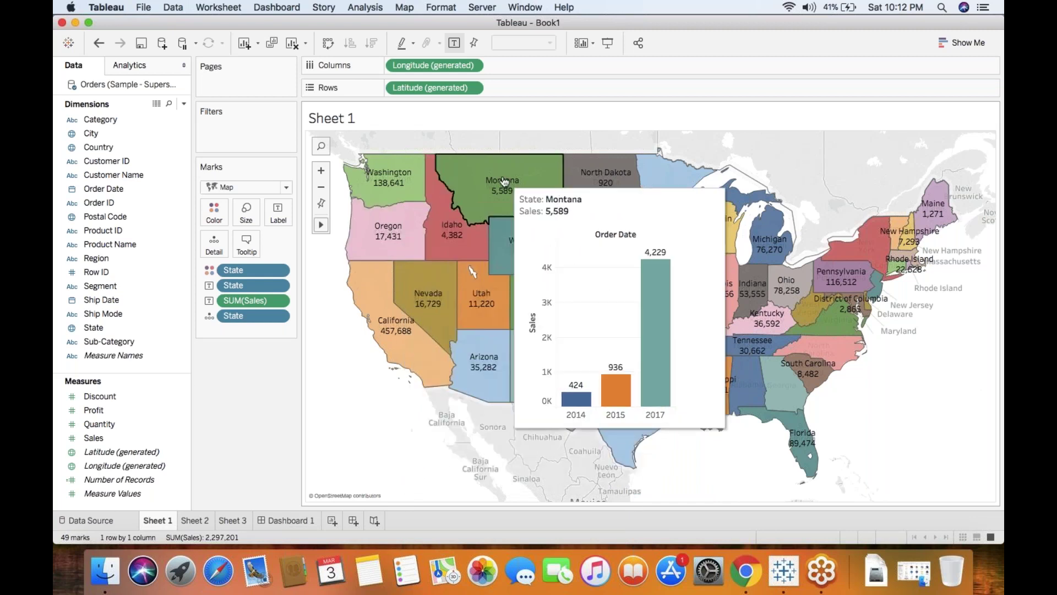
{"action": "mouse_move", "coordinate": [605, 181]}
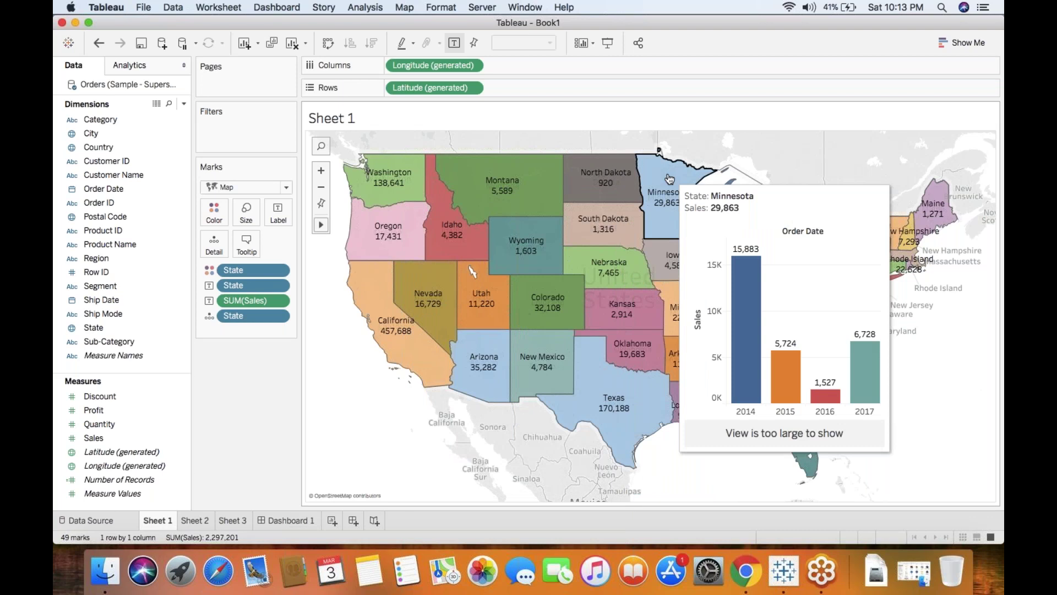
{"action": "mouse_move", "coordinate": [371, 237]}
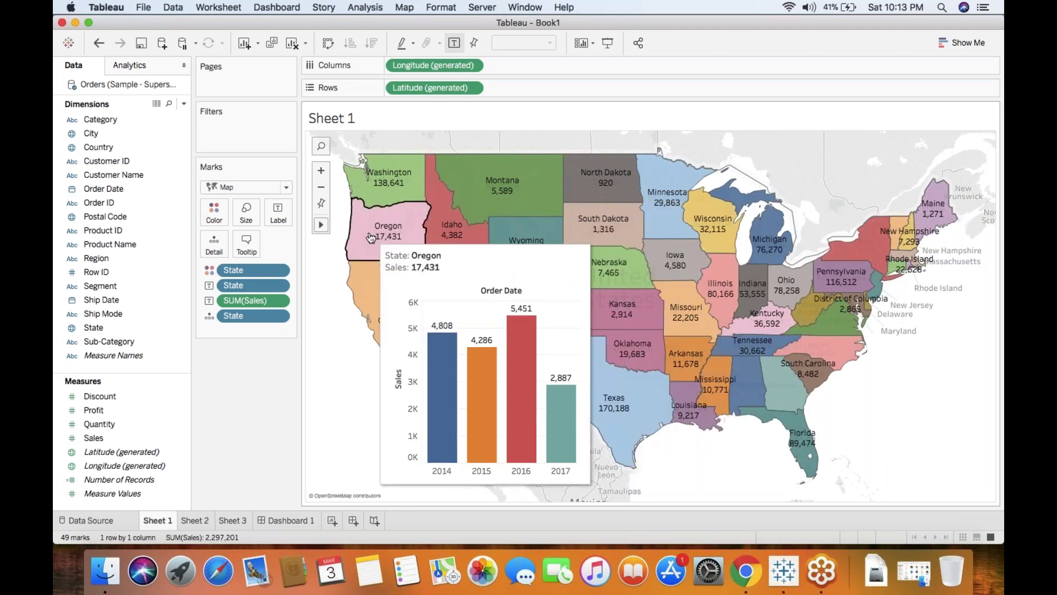
Insert Sheet 3 after the Sheet 2 tag in the map's tooltip and apply it.
{"action": "left_click", "coordinate": [246, 249]}
{"action": "left_click", "coordinate": [689, 233]}
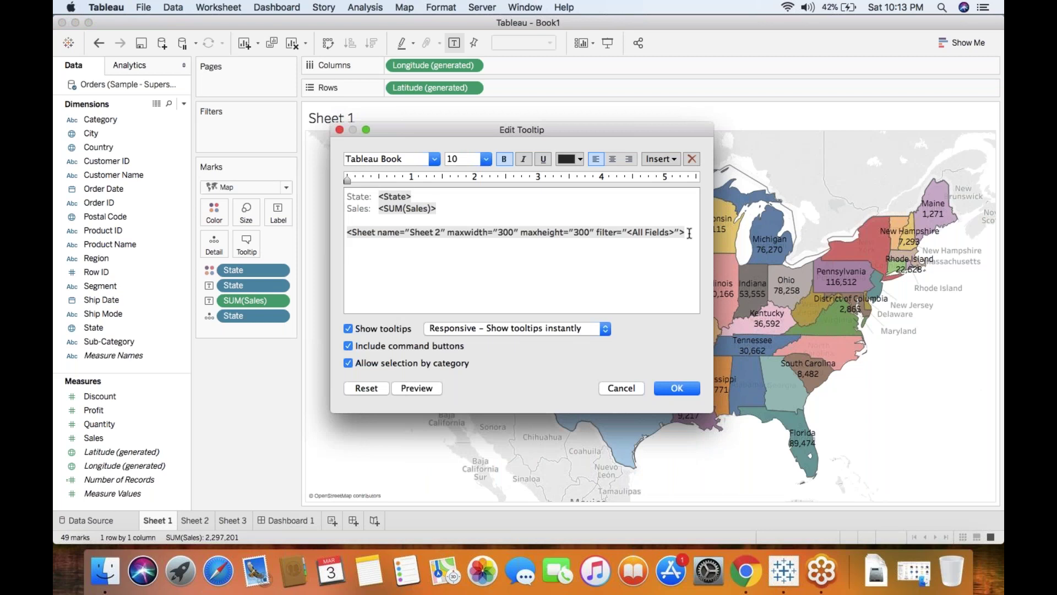
{"action": "left_click", "coordinate": [669, 160]}
{"action": "mouse_move", "coordinate": [672, 176]}
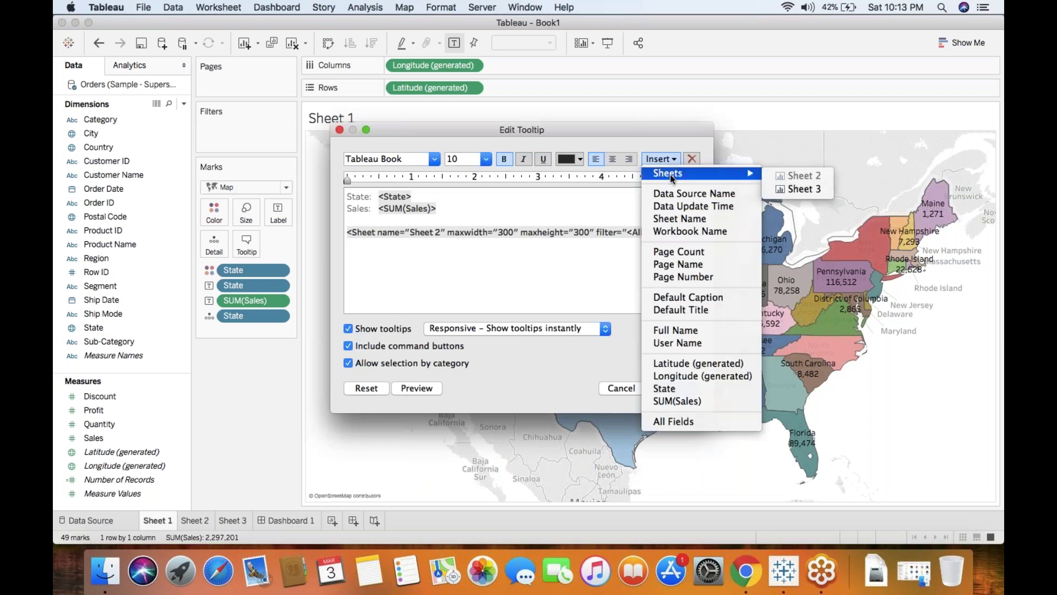
{"action": "left_click", "coordinate": [804, 189]}
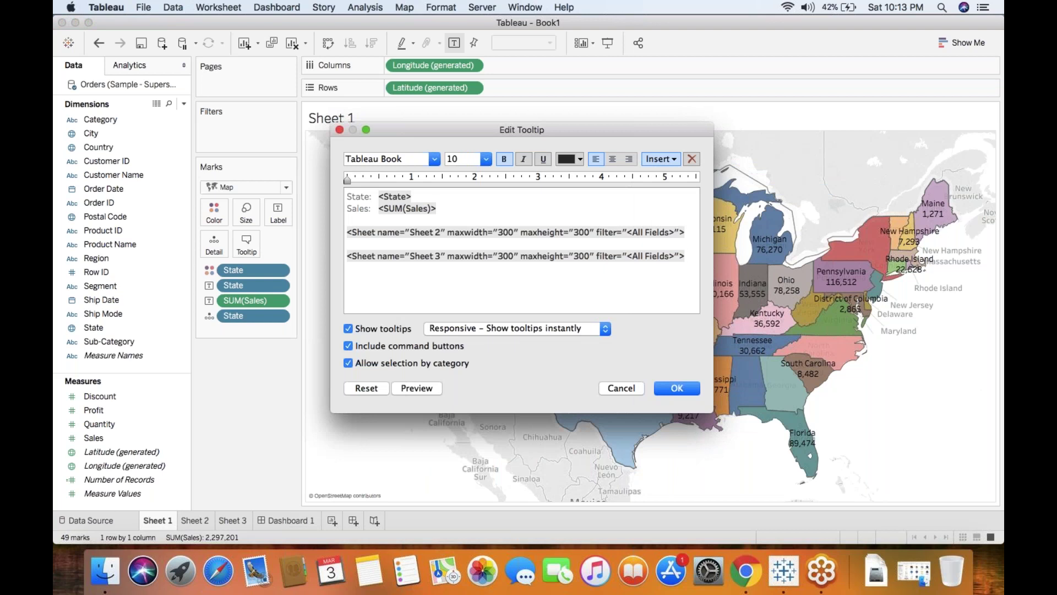
{"action": "left_click", "coordinate": [676, 388]}
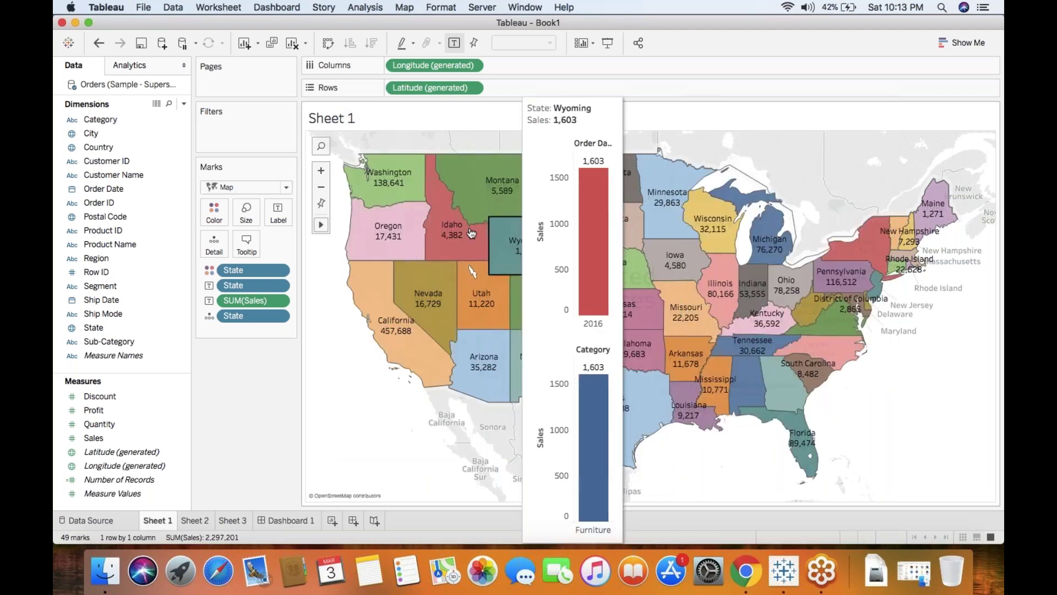
{"action": "mouse_move", "coordinate": [381, 238]}
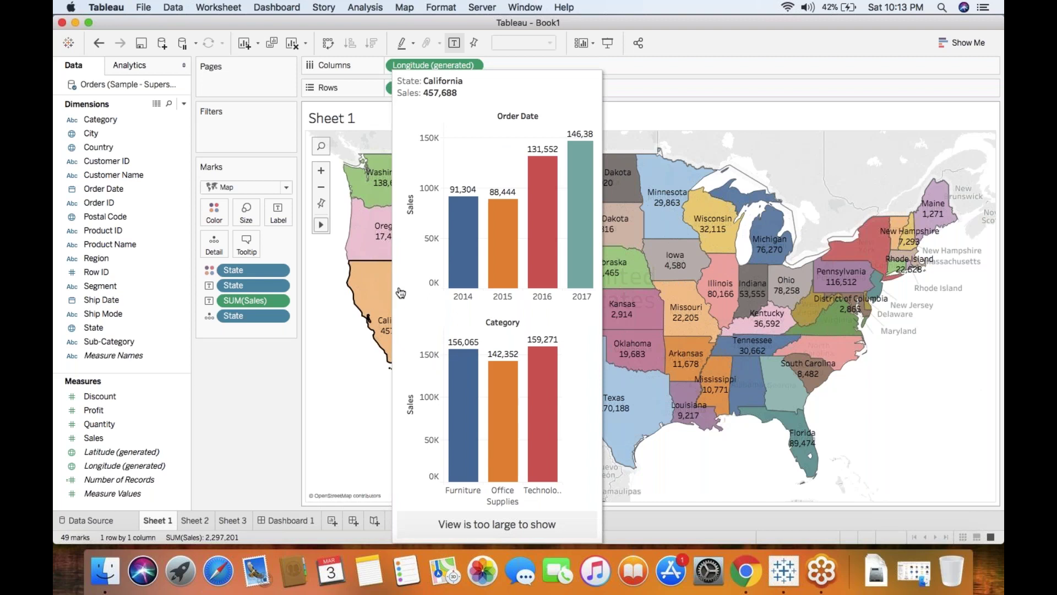
{"action": "mouse_move", "coordinate": [421, 300]}
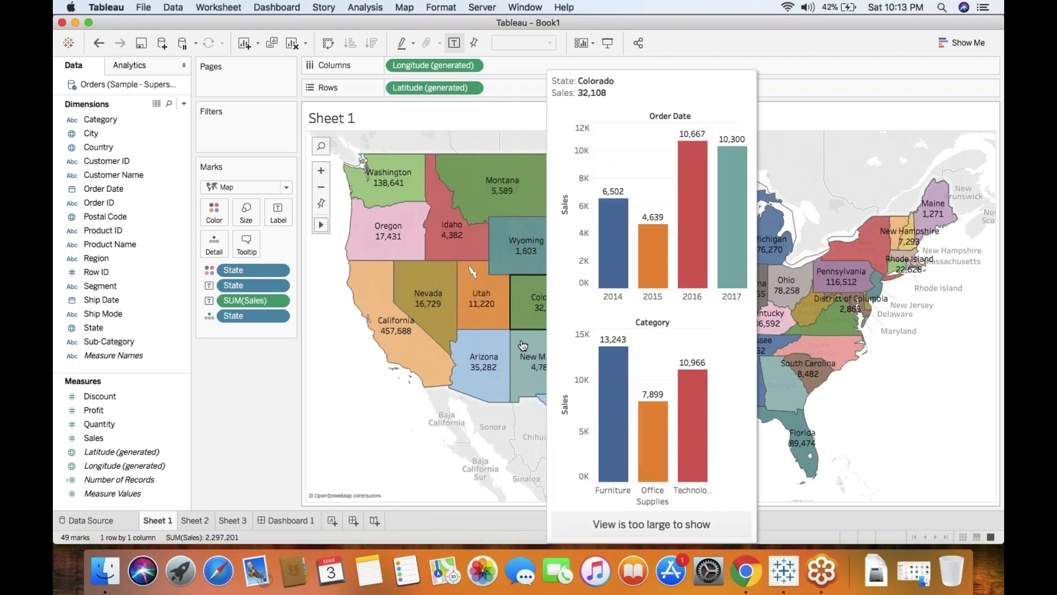
{"action": "mouse_move", "coordinate": [486, 342]}
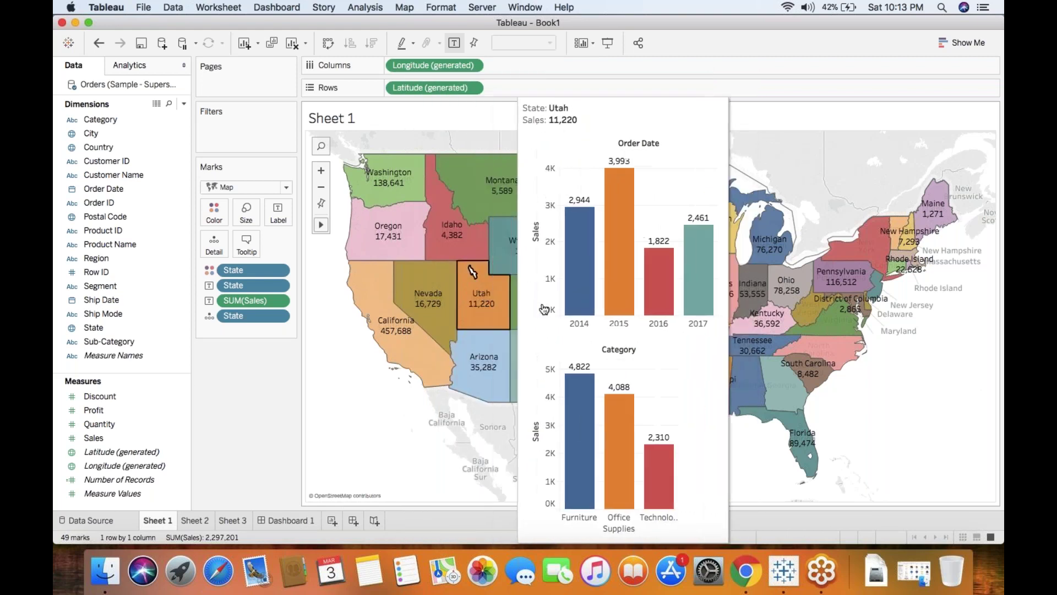
{"action": "mouse_move", "coordinate": [576, 321]}
{"action": "mouse_move", "coordinate": [660, 364]}
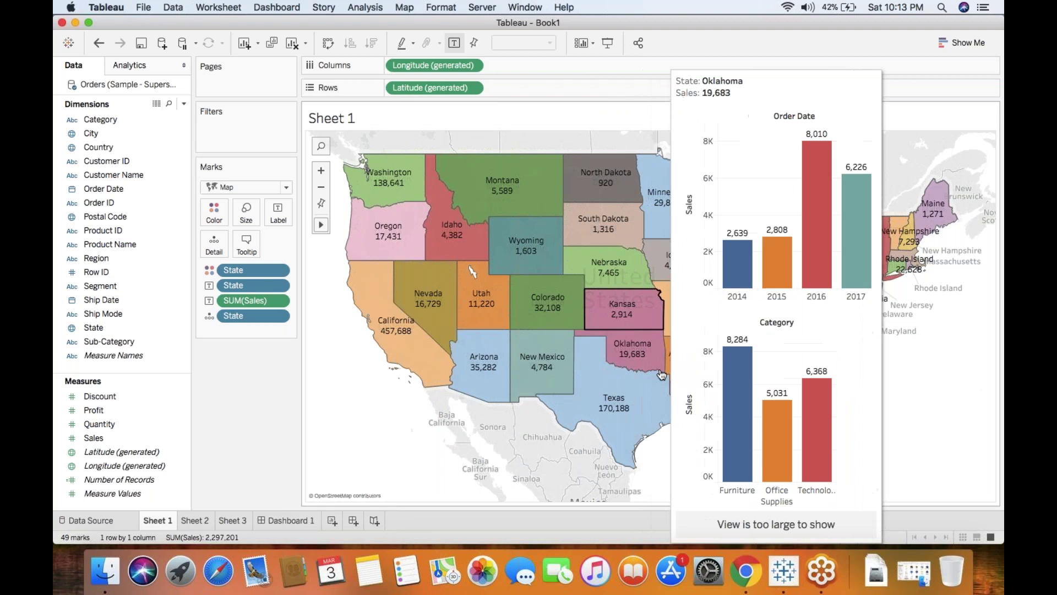
{"action": "mouse_move", "coordinate": [641, 309]}
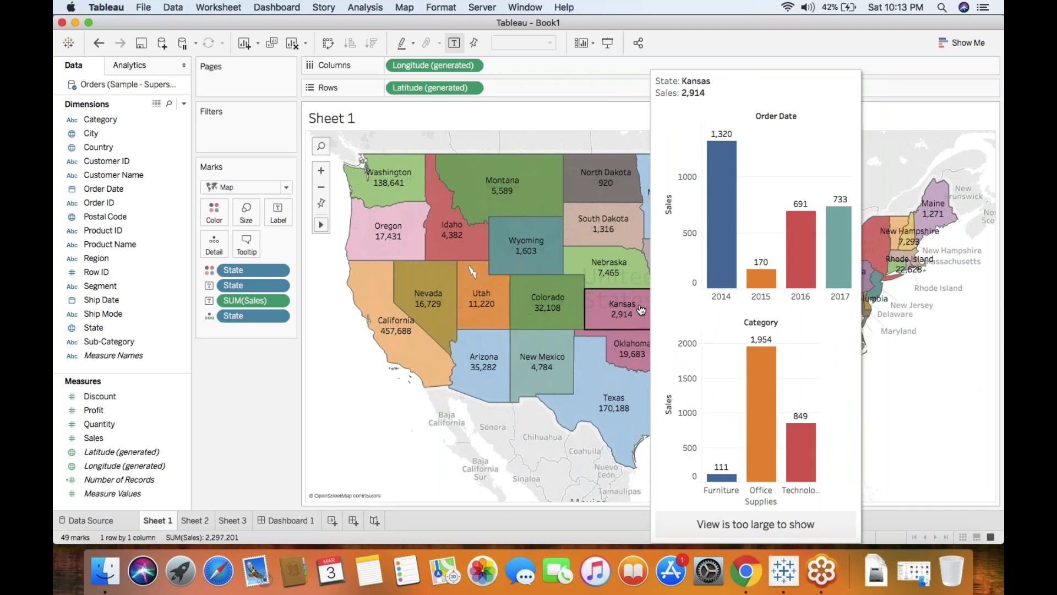
{"action": "mouse_move", "coordinate": [435, 366]}
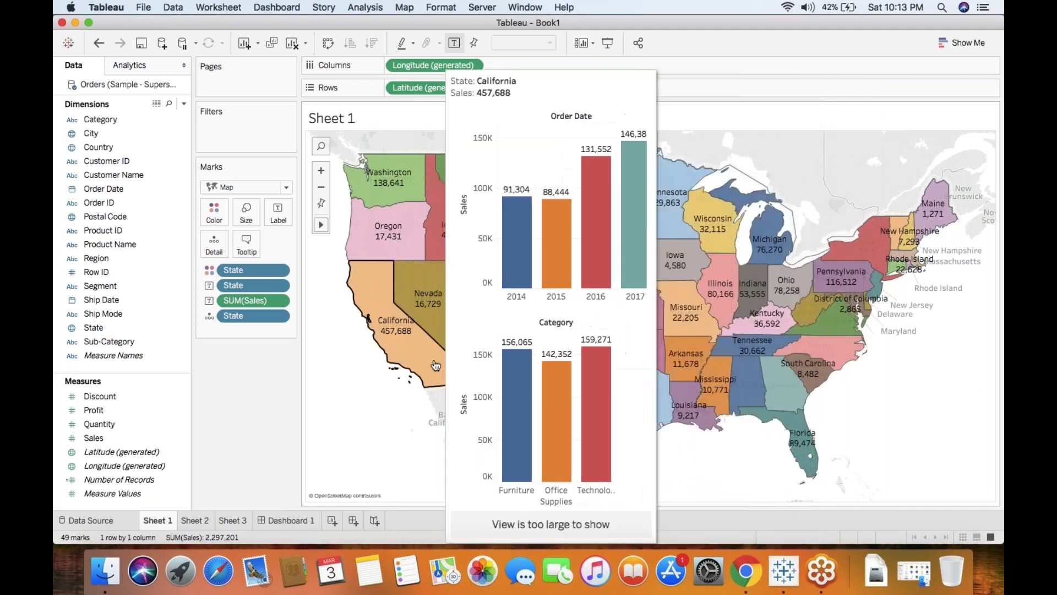
Fit Sheet 2's yearly chart and Sheet 3's category chart to Entire View, then return to Sheet 1's map.
{"action": "left_click", "coordinate": [207, 522]}
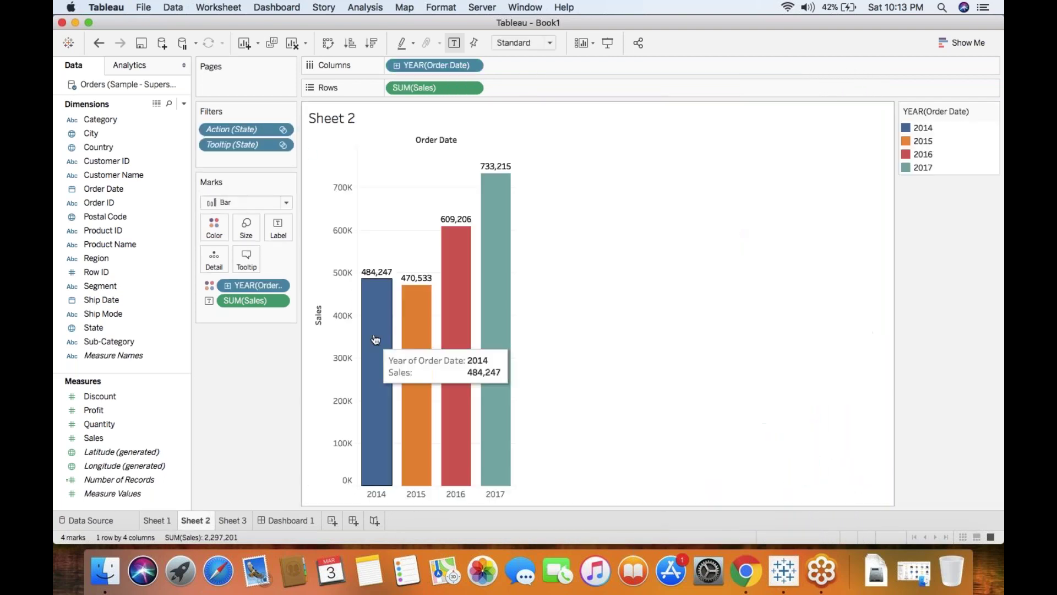
{"action": "left_click", "coordinate": [537, 46]}
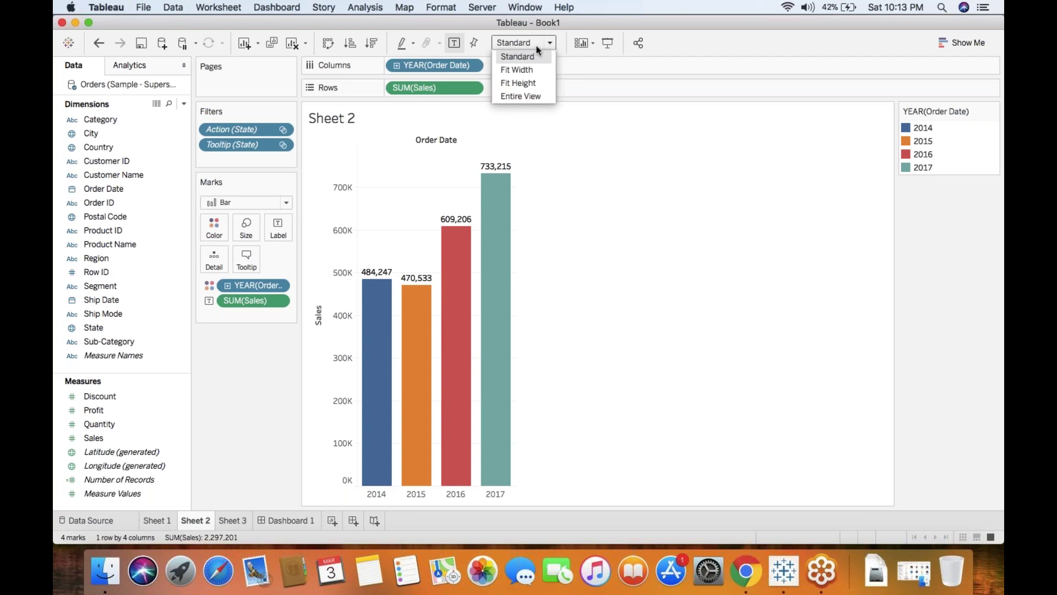
{"action": "left_click", "coordinate": [524, 100]}
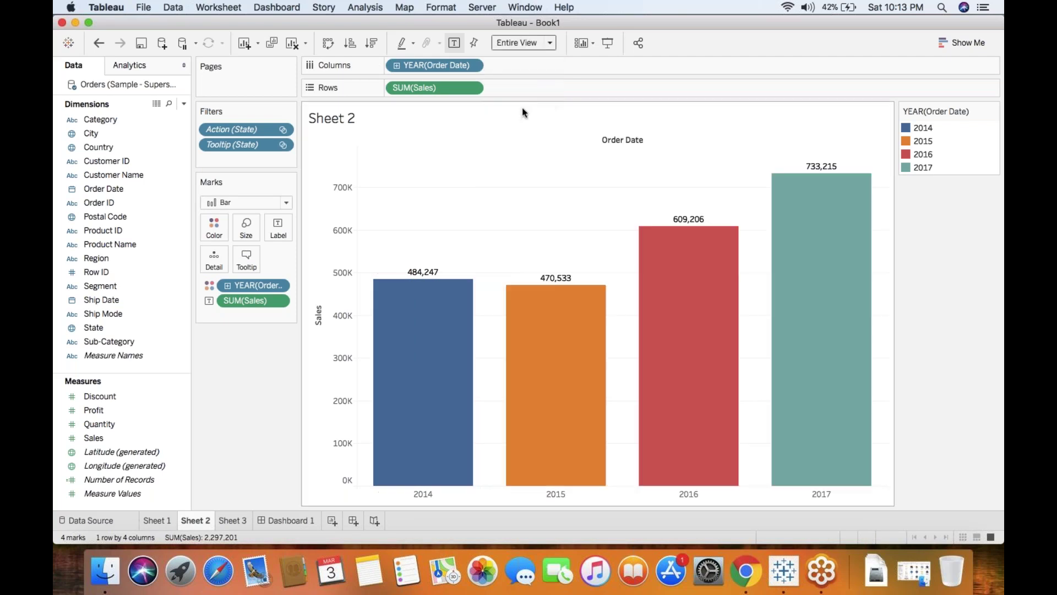
{"action": "left_click", "coordinate": [236, 522]}
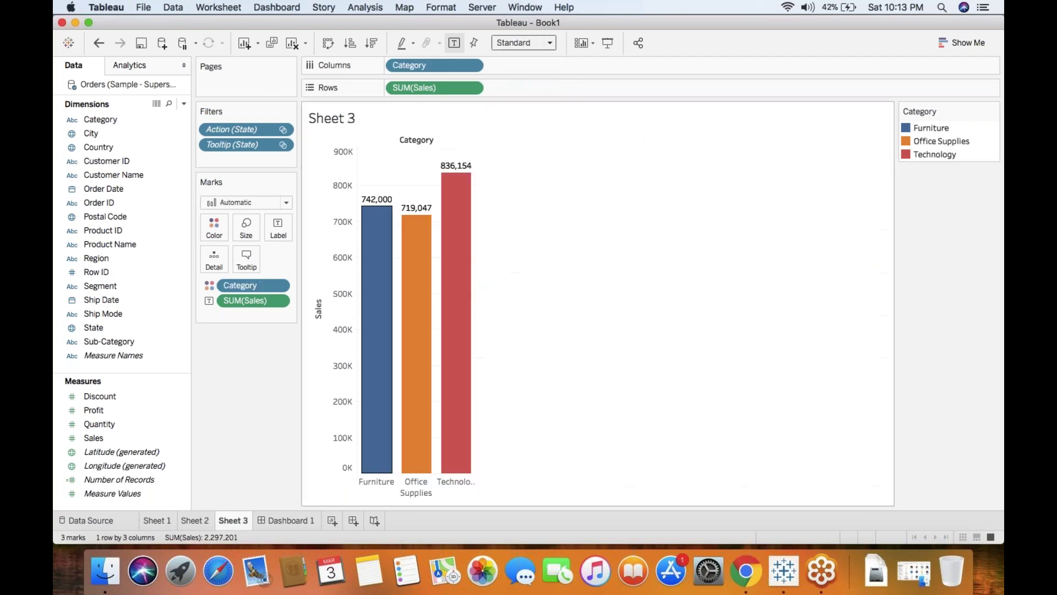
{"action": "left_click", "coordinate": [536, 43]}
{"action": "left_click", "coordinate": [518, 96]}
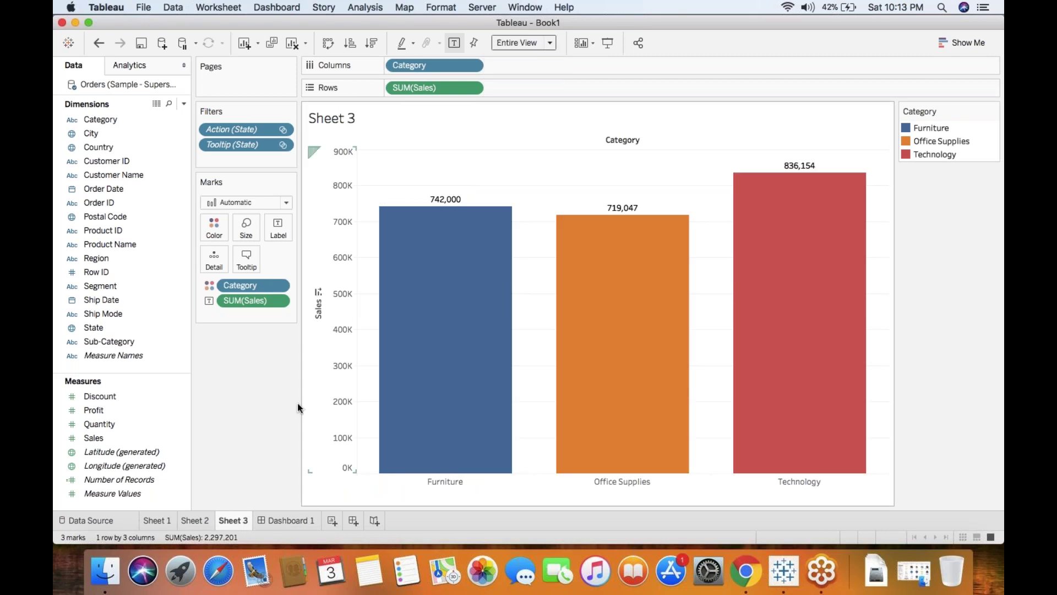
{"action": "left_click", "coordinate": [157, 524]}
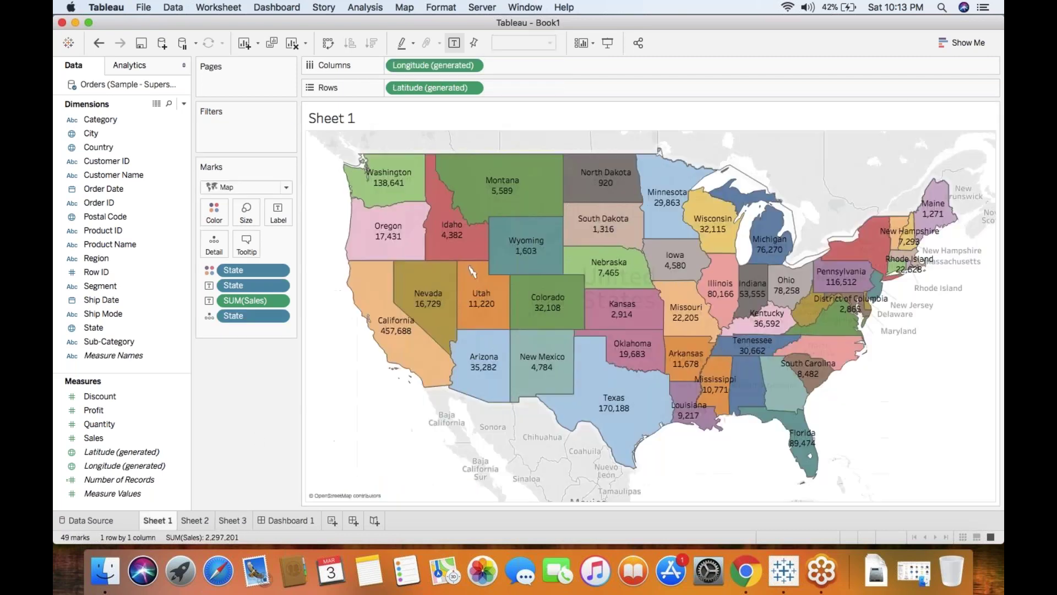